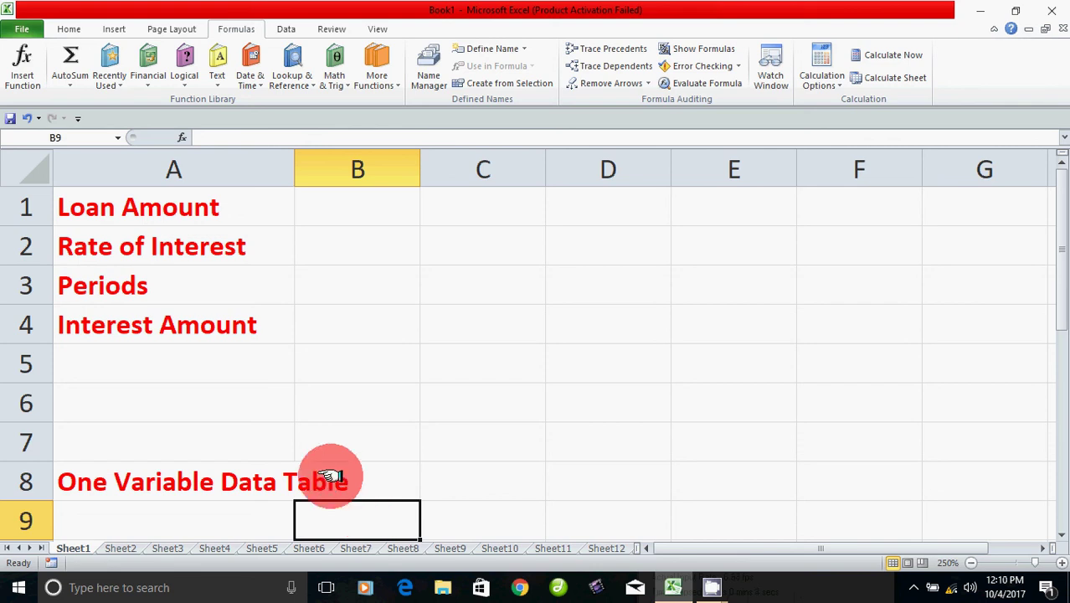
# Step: Select the One Variable Data Table heading across columns A and B
pyautogui.click(130, 491)
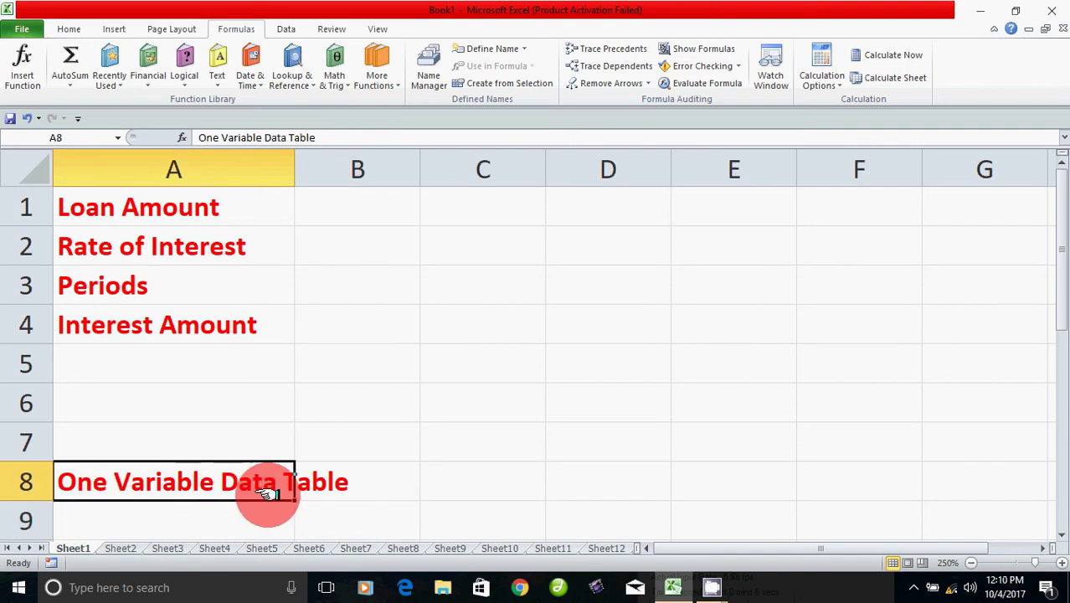
pyautogui.click(354, 484)
pyautogui.moveTo(87, 486); pyautogui.dragTo(334, 485)
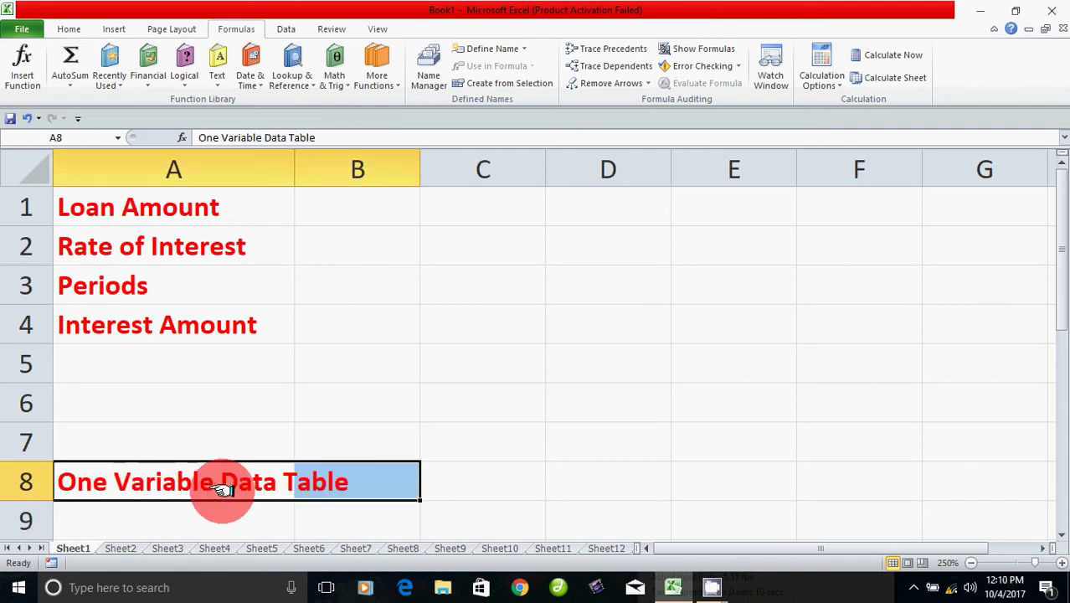
pyautogui.click(324, 511)
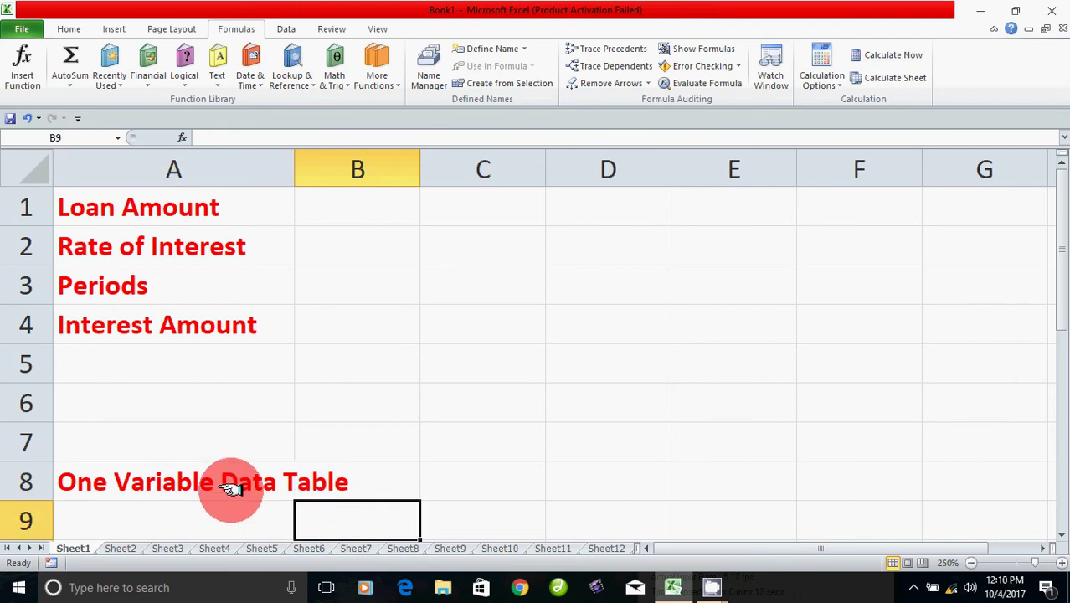
pyautogui.moveTo(229, 488); pyautogui.dragTo(322, 484)
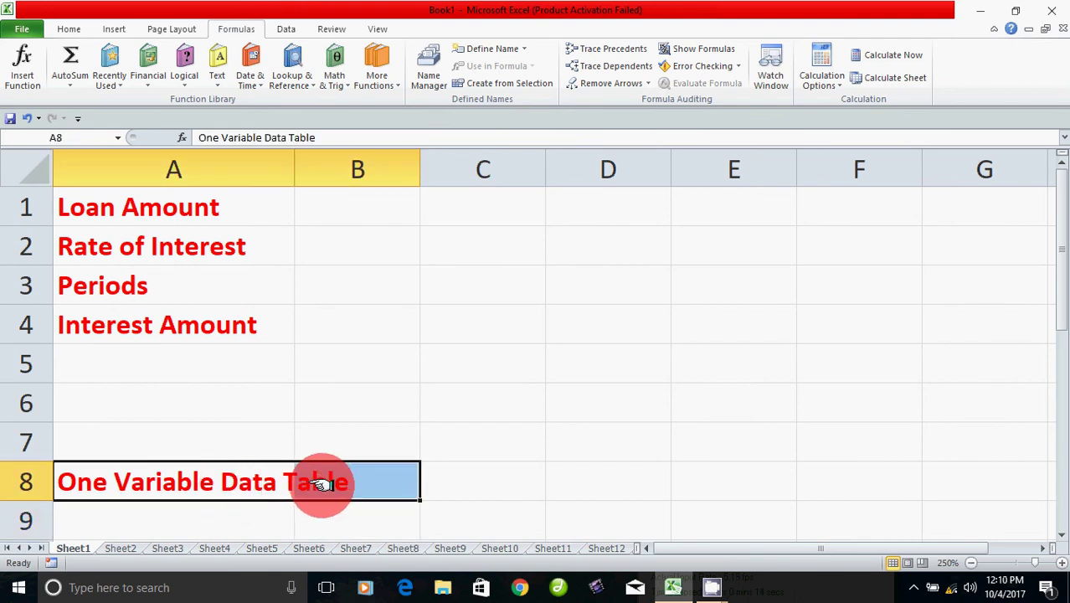
pyautogui.click(328, 517)
pyautogui.click(187, 490)
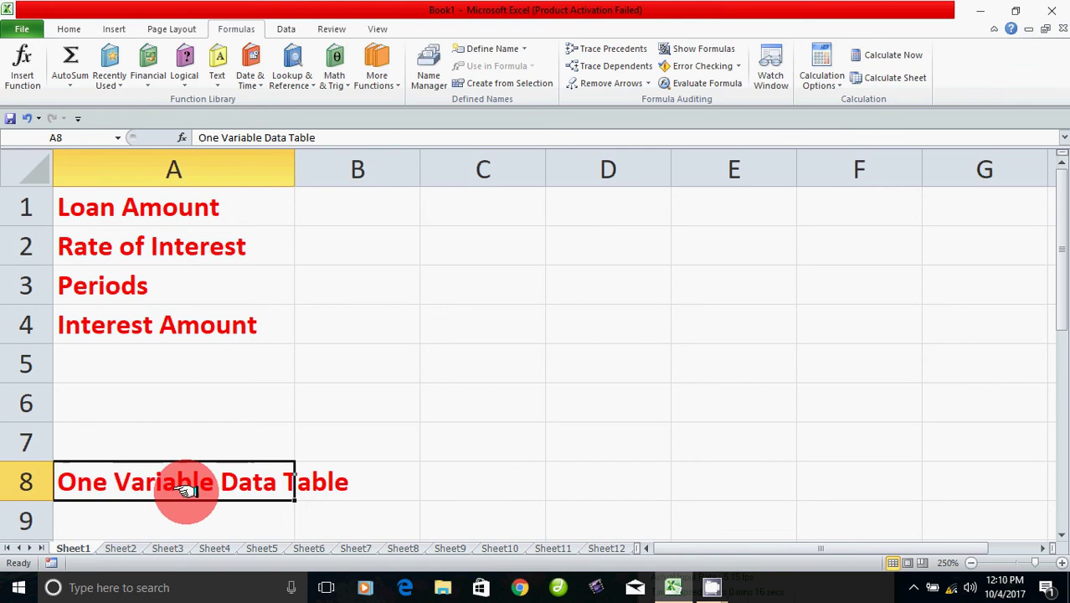
pyautogui.moveTo(187, 490); pyautogui.dragTo(310, 485)
pyautogui.click(300, 520)
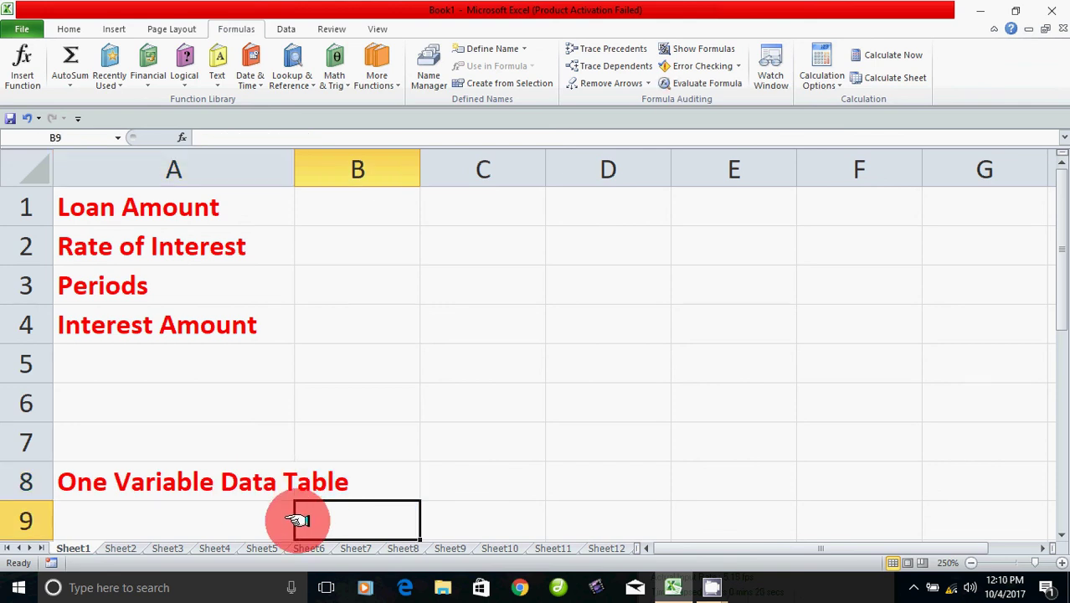
# Step: Point out the Loan Amount, Rate of Interest, Periods and Interest Amount labels
pyautogui.click(177, 206)
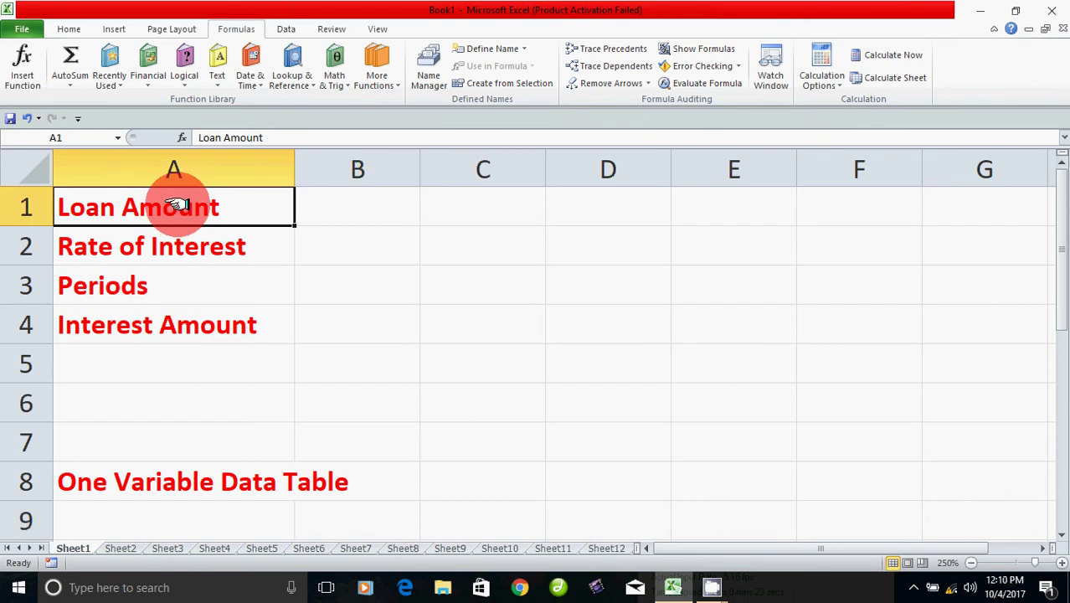
pyautogui.click(191, 261)
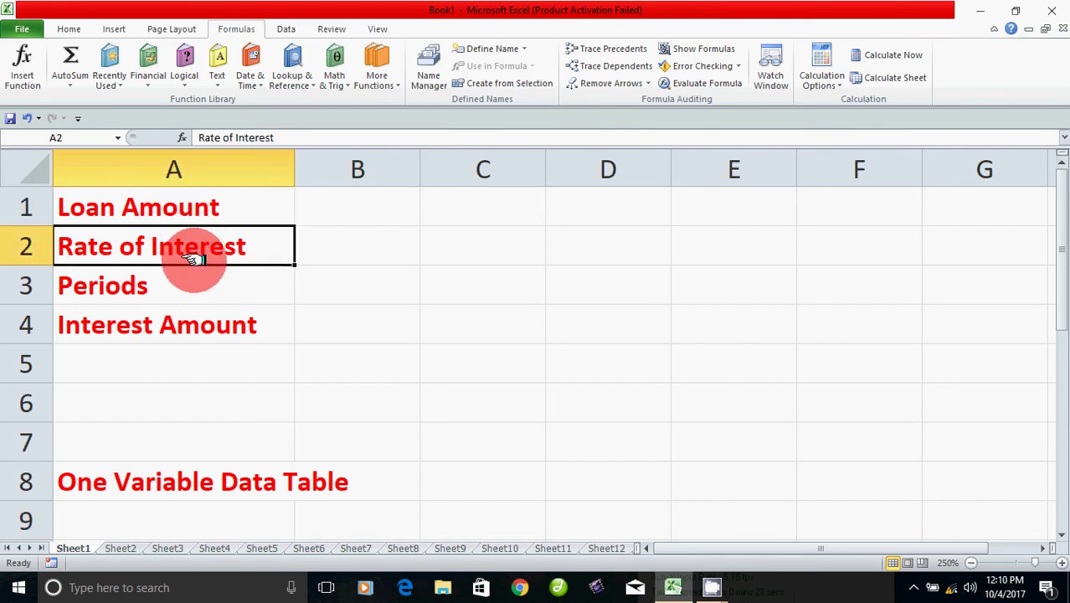
pyautogui.click(191, 298)
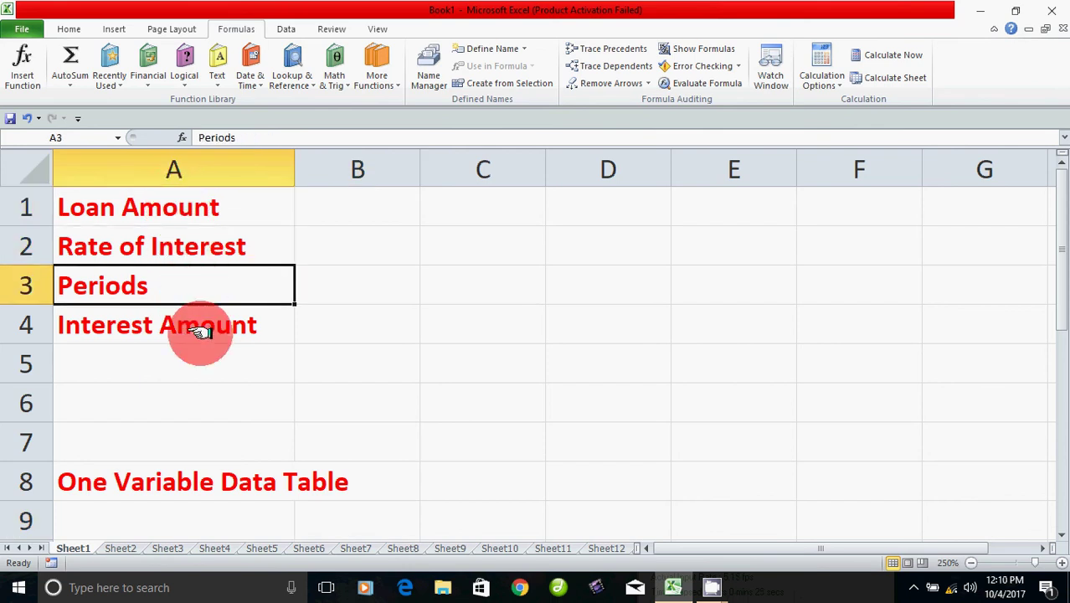
pyautogui.click(201, 332)
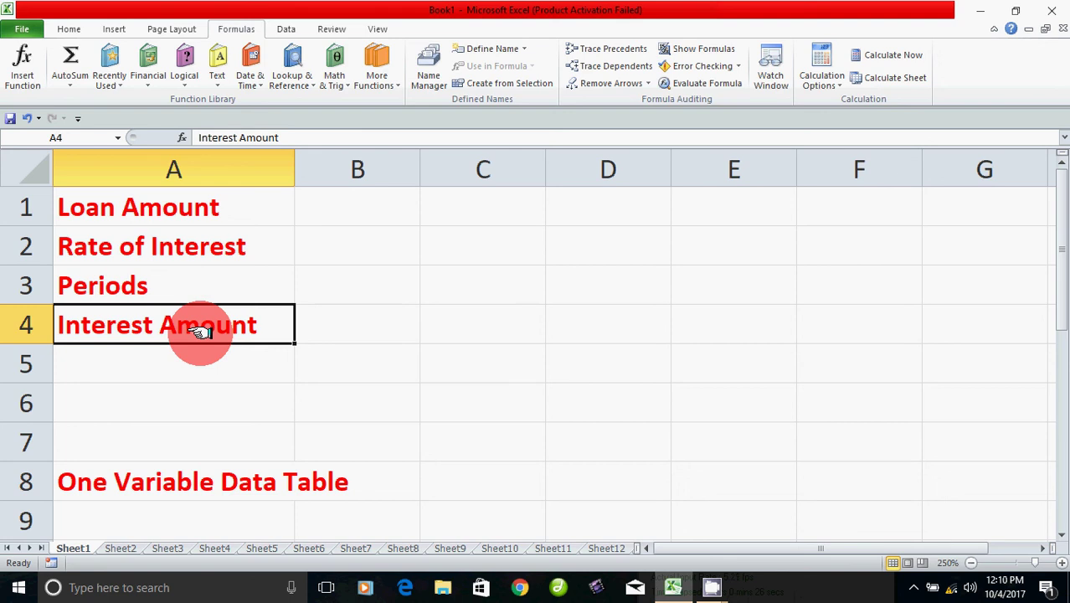
# Step: Enter loan amount 10000, rate 5% and 2 periods in B1, B2 and B3
pyautogui.click(365, 217)
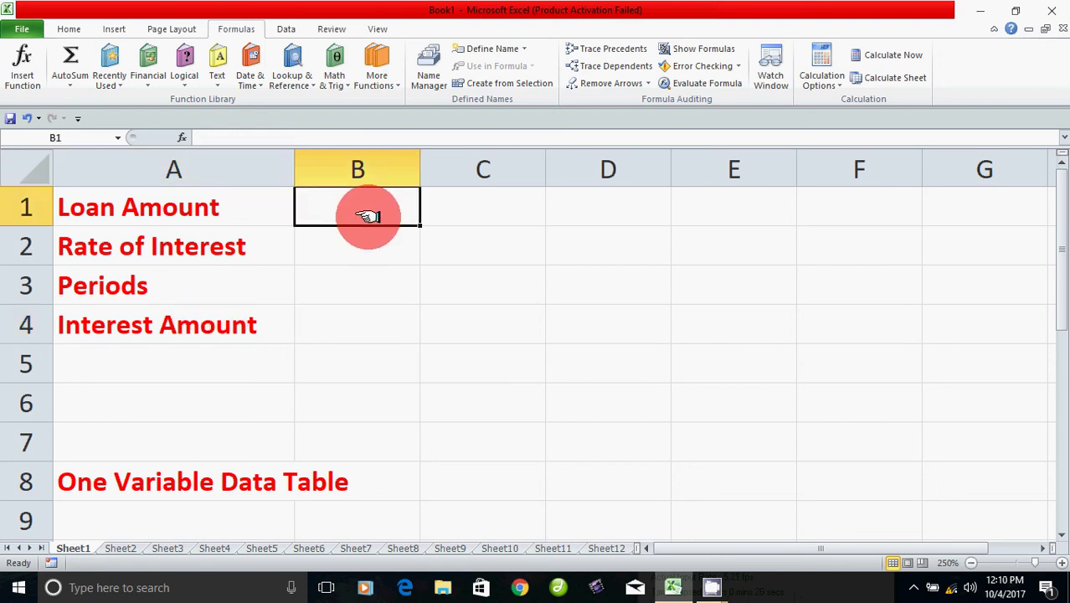
pyautogui.write('10000')
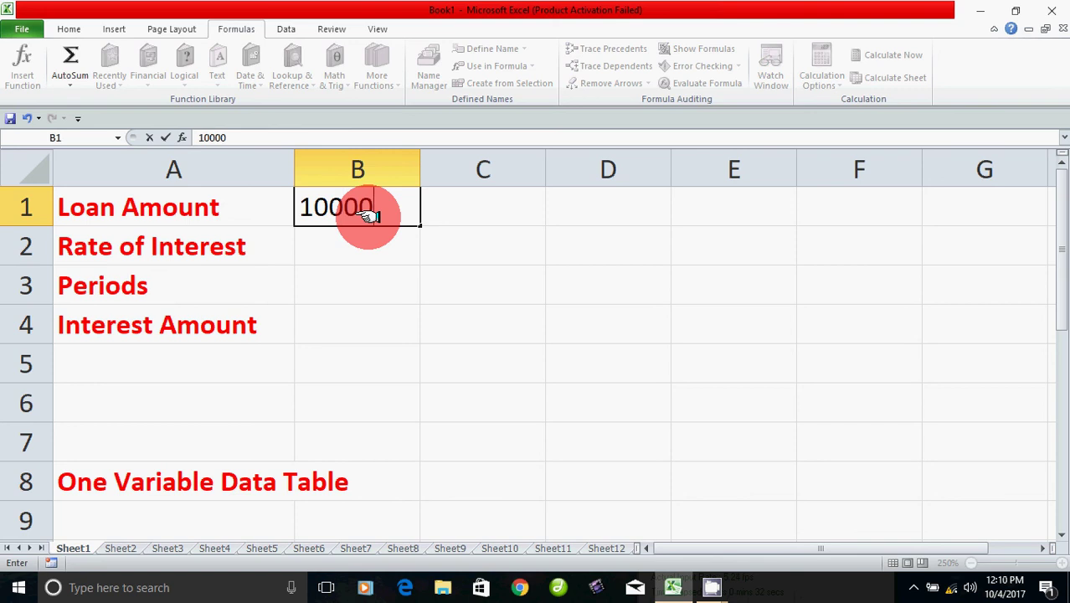
pyautogui.press('Return')
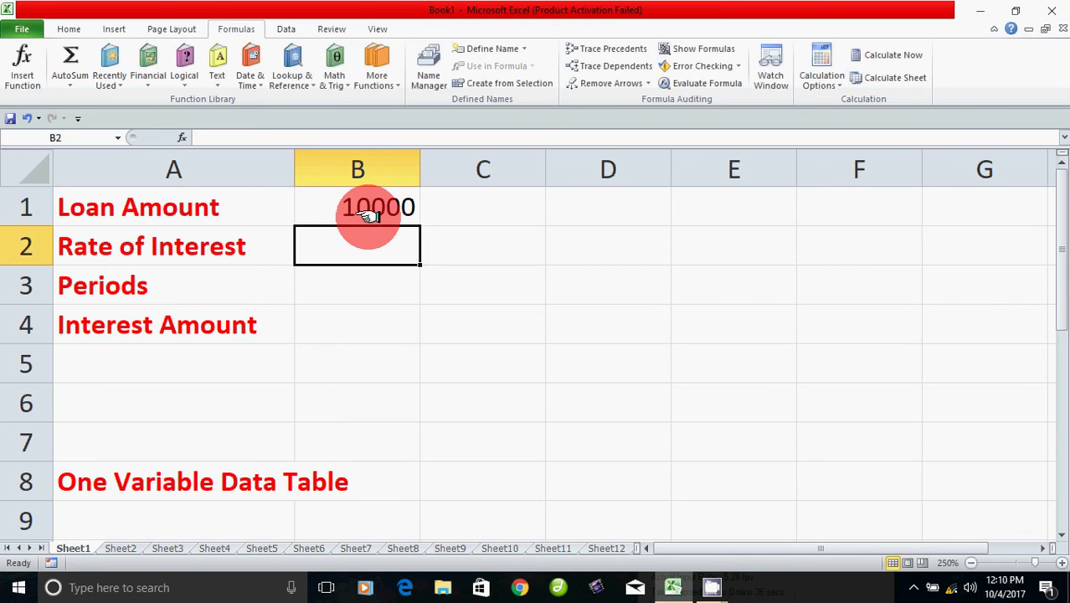
pyautogui.write('5')
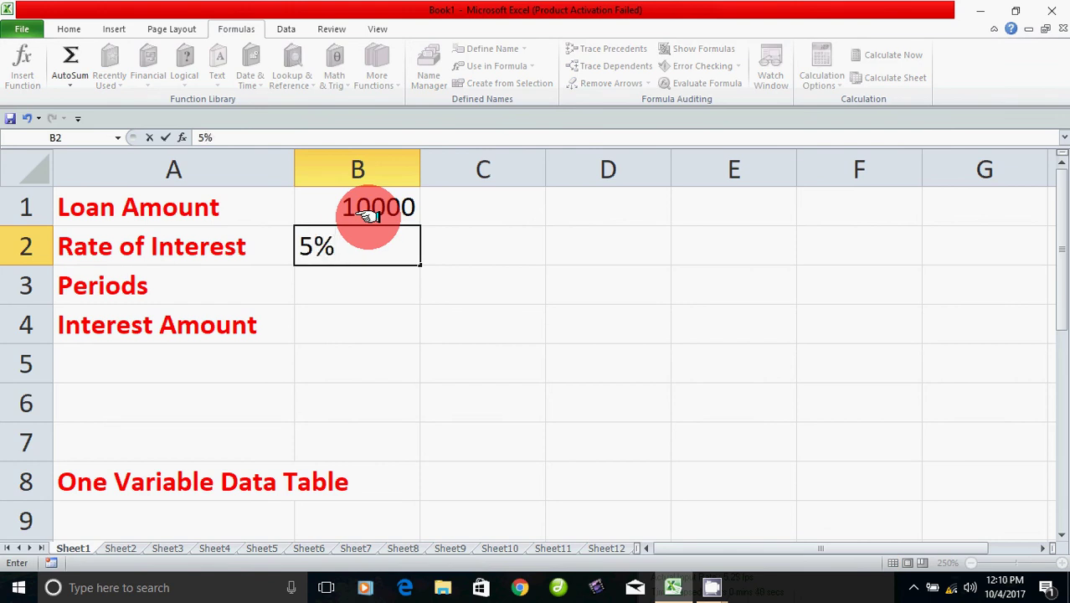
pyautogui.press('Return')
pyautogui.write('2')
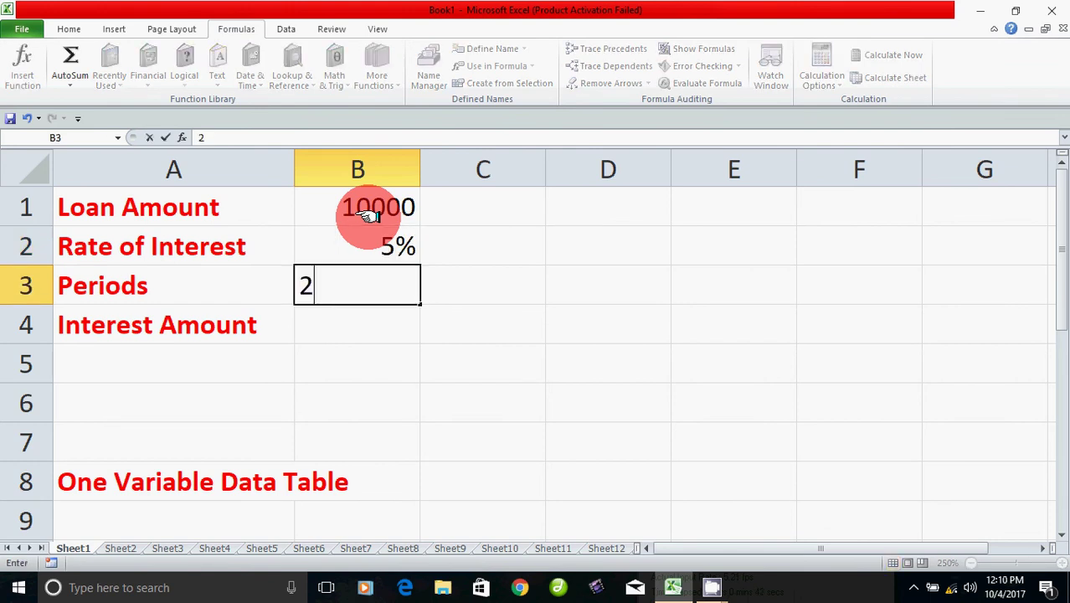
pyautogui.press('Return')
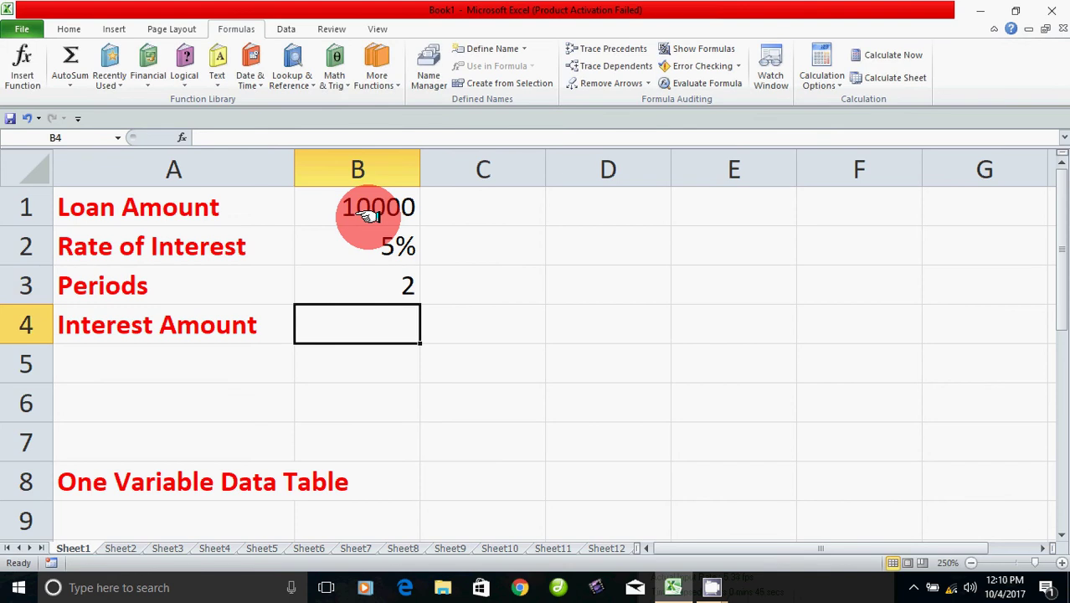
# Step: Enter =B1*B2*B3 in B4, giving an interest amount of 1000
pyautogui.write('=')
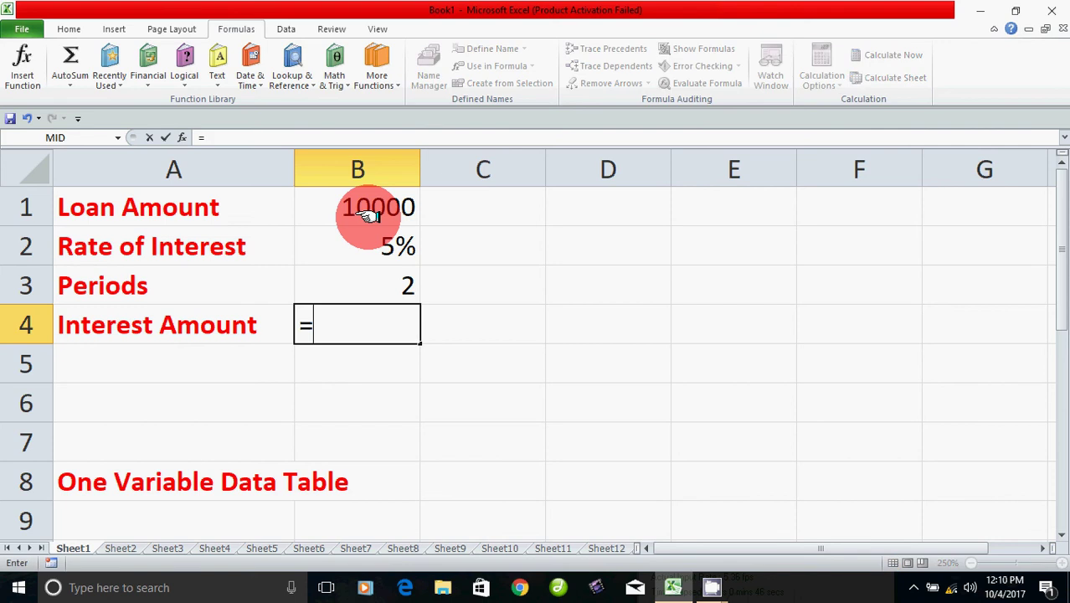
pyautogui.click(373, 207)
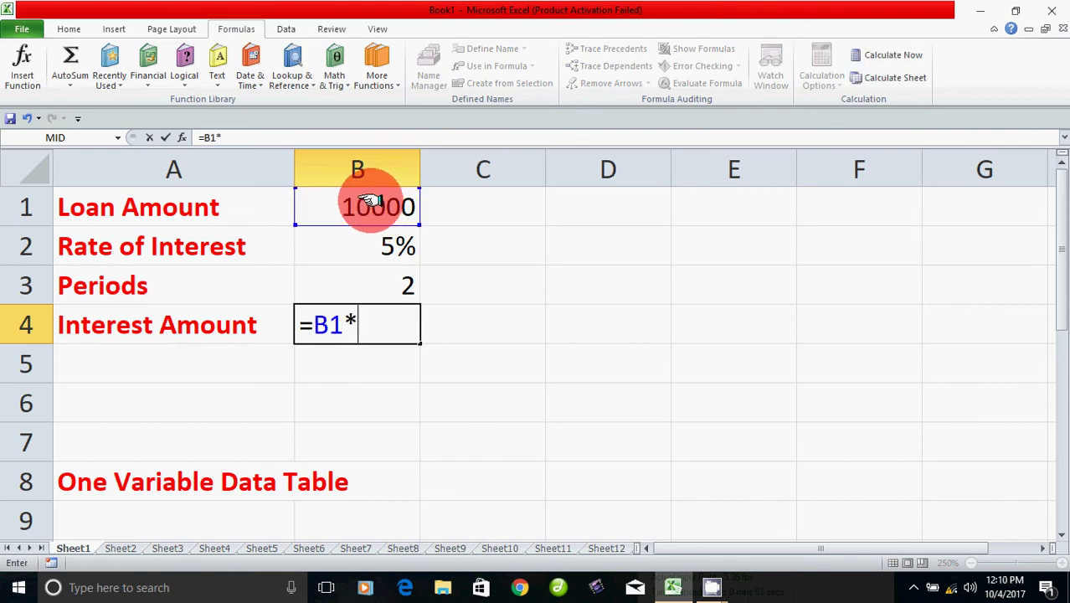
pyautogui.click(373, 246)
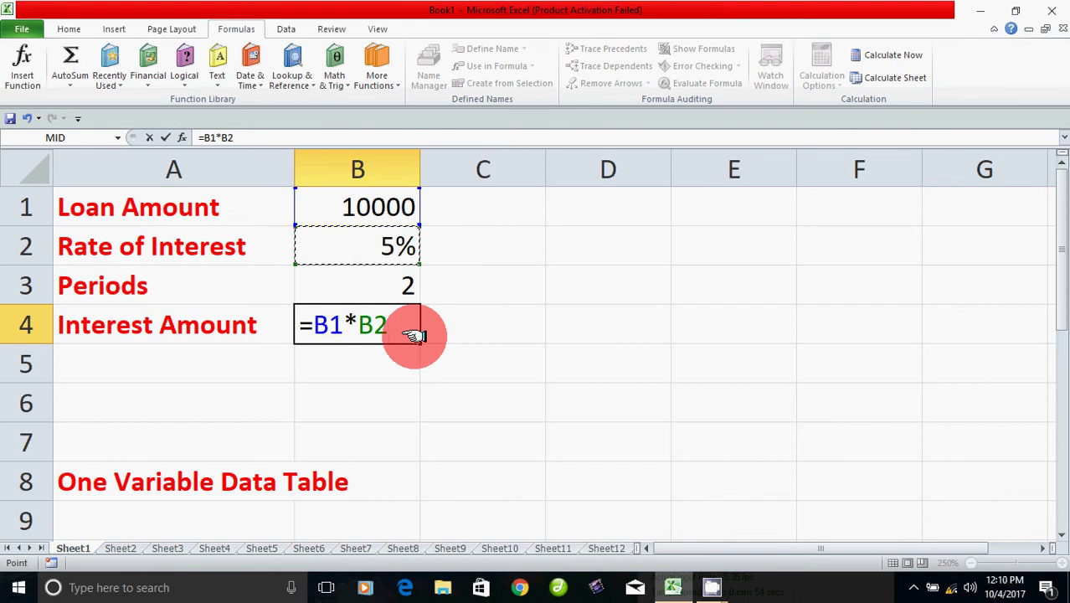
pyautogui.write('*')
pyautogui.click(343, 282)
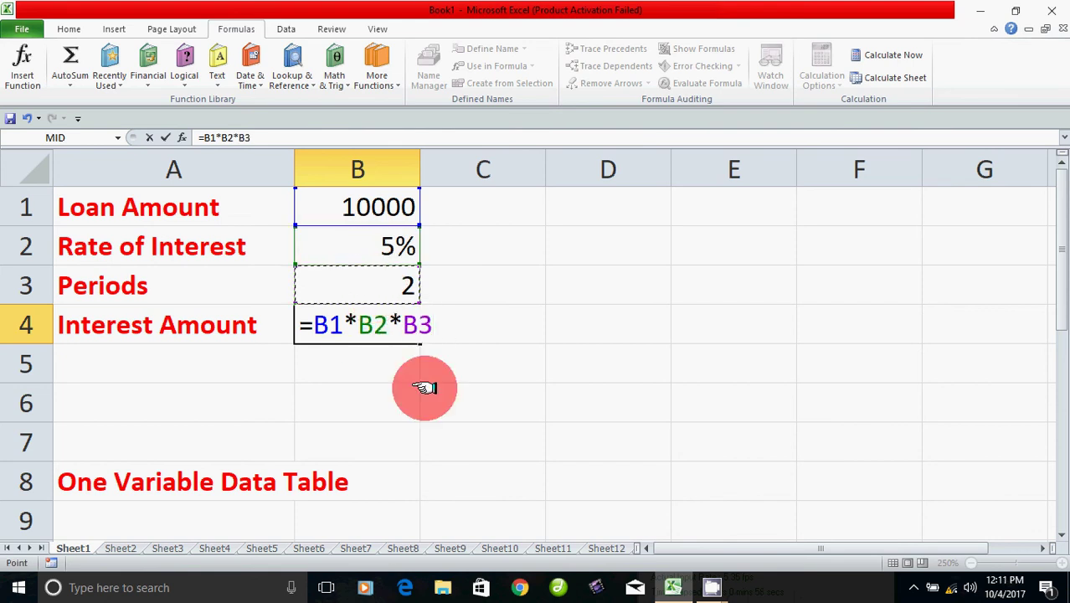
pyautogui.press('Return')
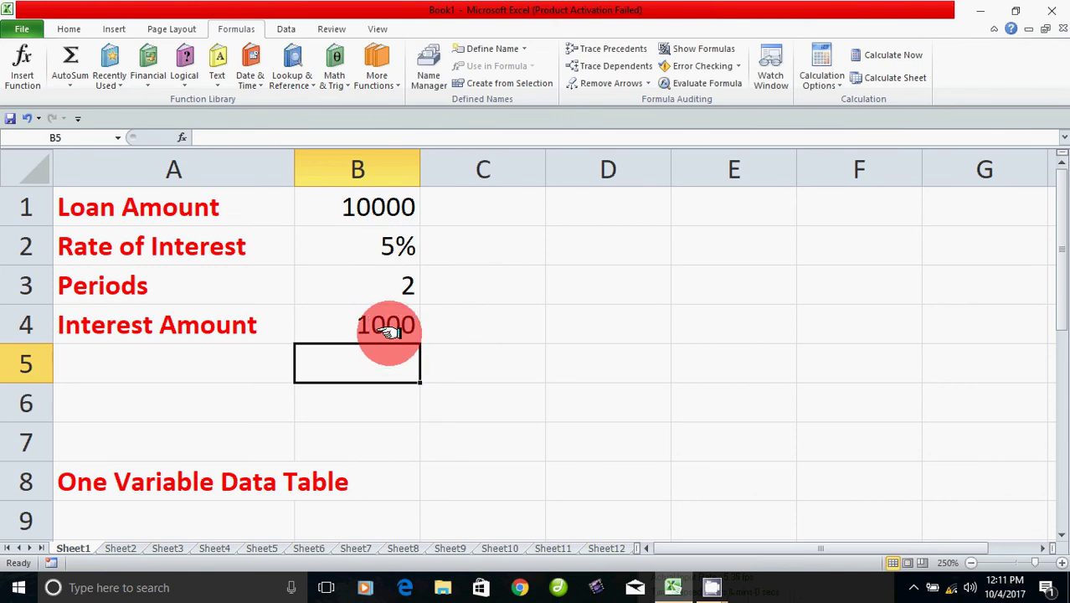
pyautogui.click(388, 330)
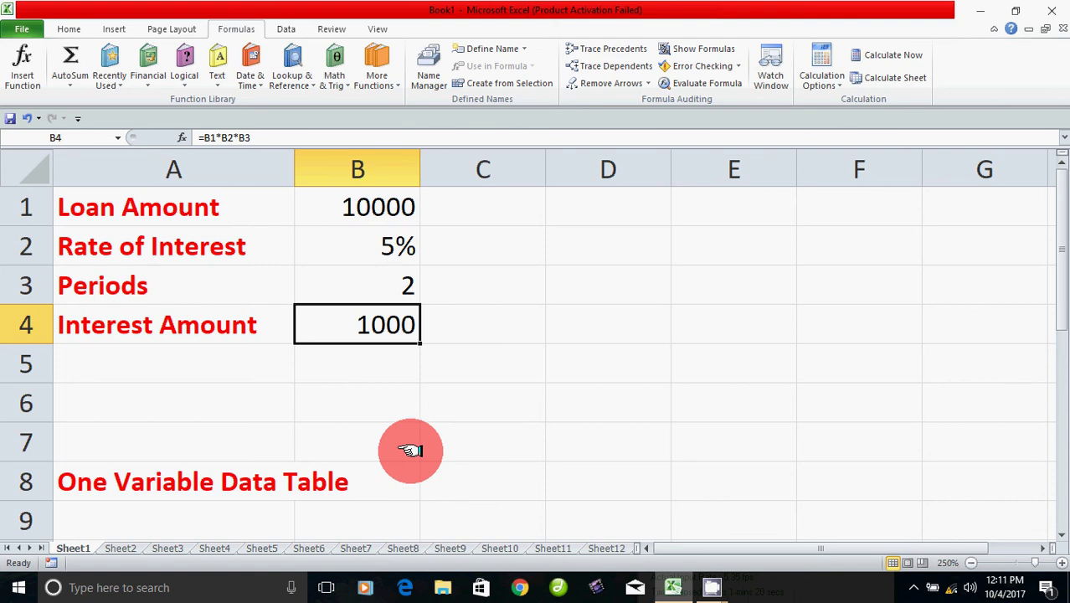
pyautogui.click(382, 415)
pyautogui.click(392, 323)
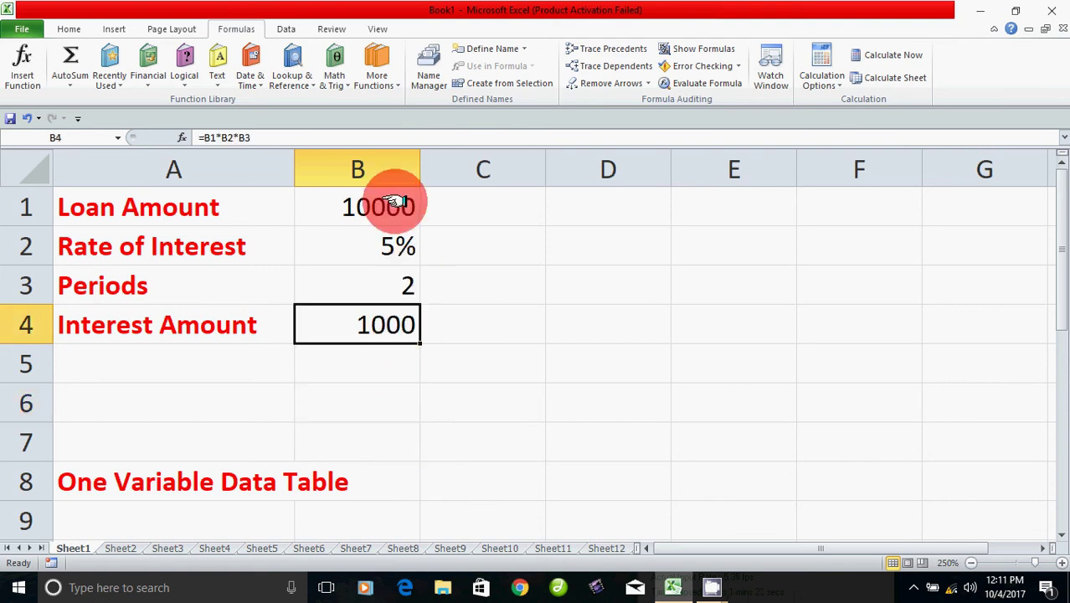
pyautogui.moveTo(389, 204); pyautogui.dragTo(405, 323)
pyautogui.click(400, 370)
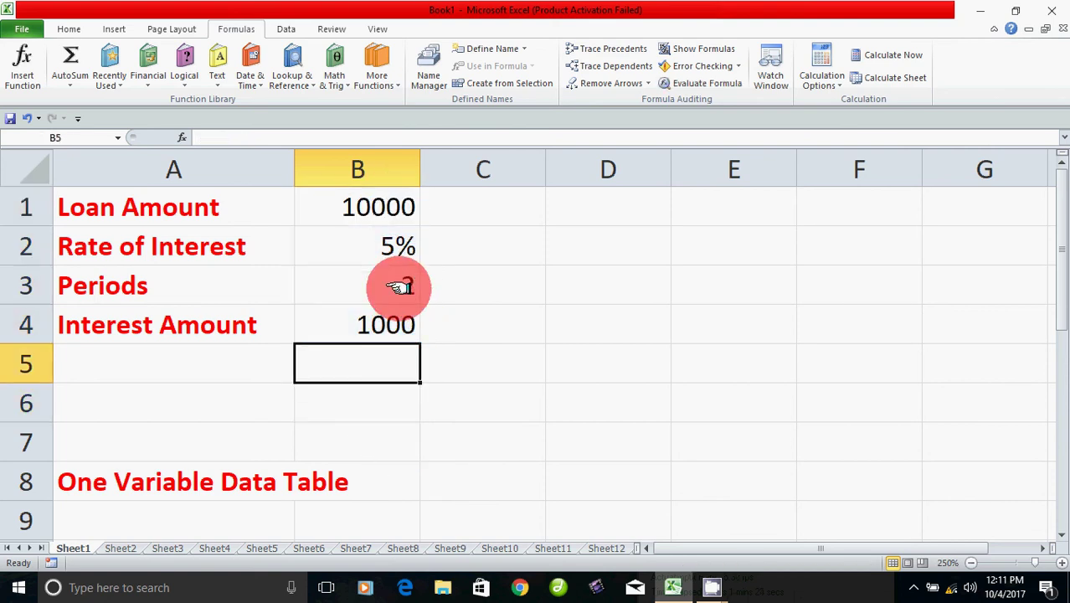
pyautogui.click(395, 283)
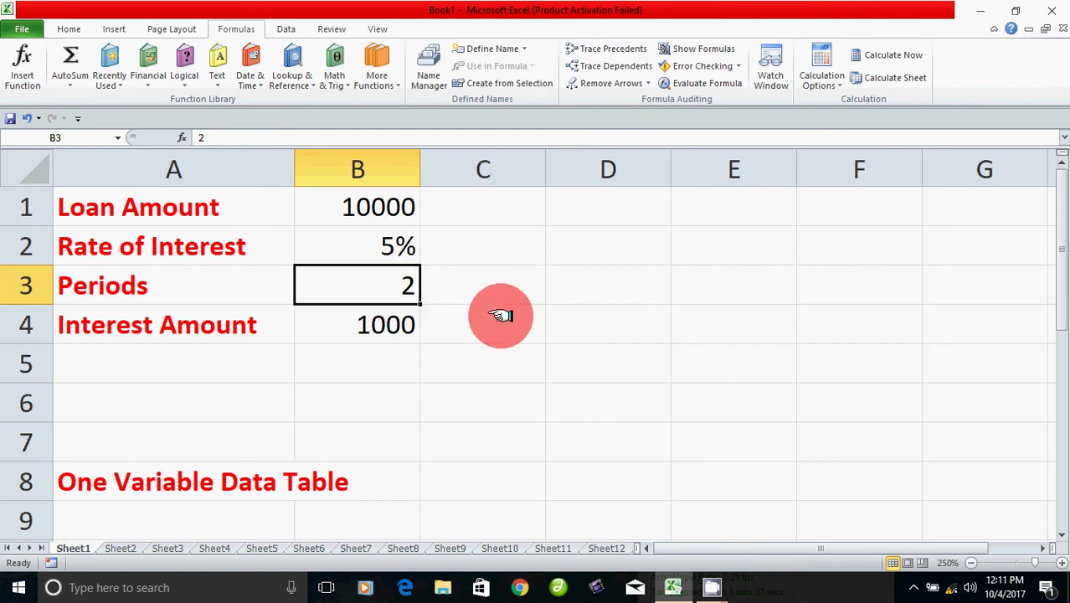
pyautogui.click(604, 238)
pyautogui.write('2')
pyautogui.click(607, 286)
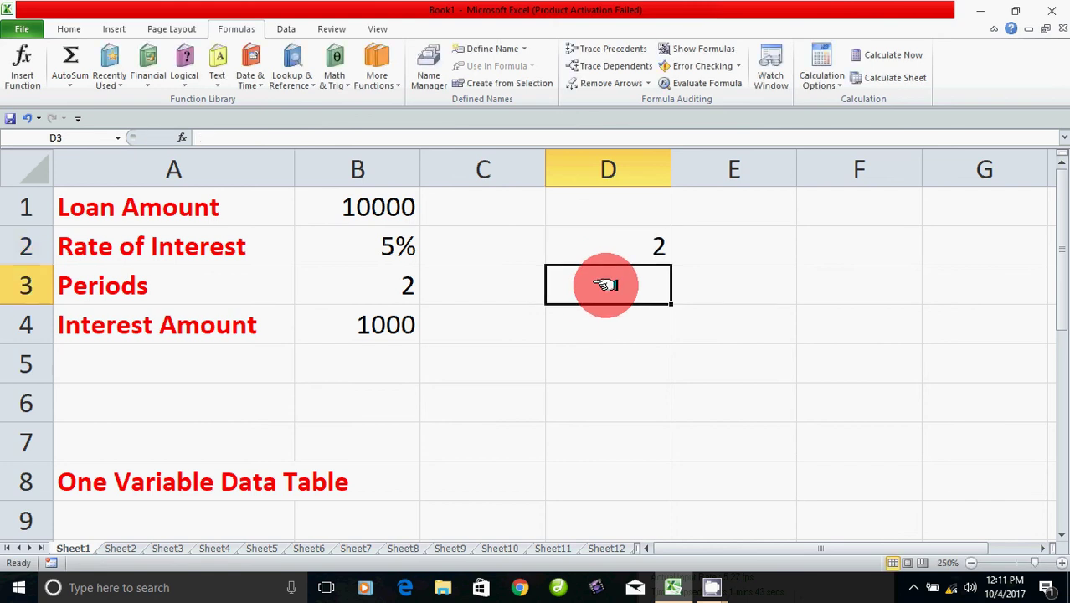
pyautogui.write('3')
pyautogui.press('Return')
pyautogui.moveTo(626, 244); pyautogui.dragTo(658, 489)
pyautogui.click(680, 347)
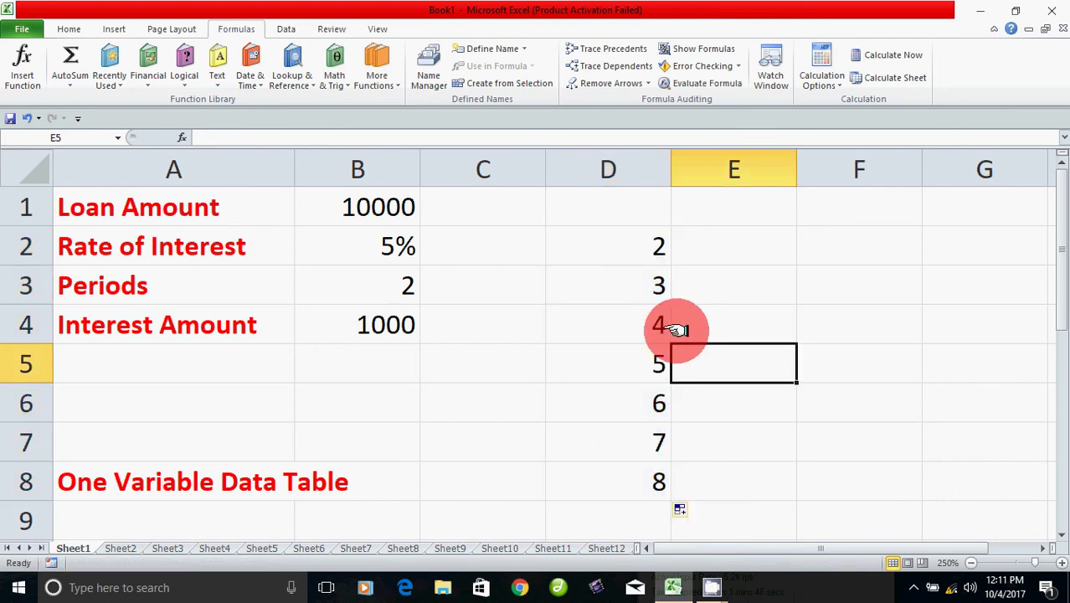
pyautogui.click(652, 248)
pyautogui.click(734, 255)
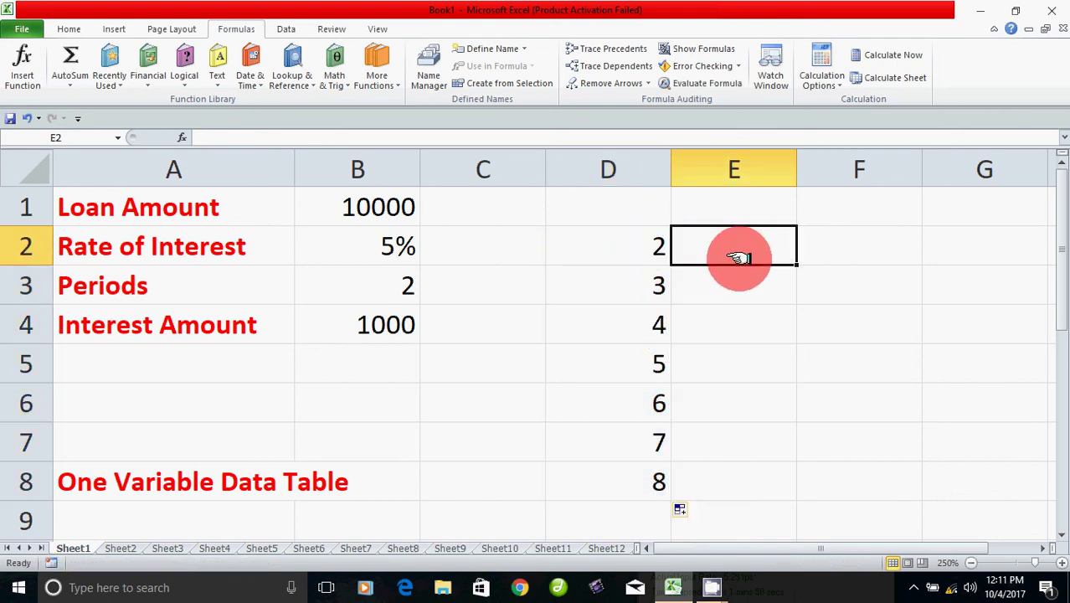
pyautogui.click(659, 286)
pyautogui.click(753, 289)
pyautogui.click(659, 325)
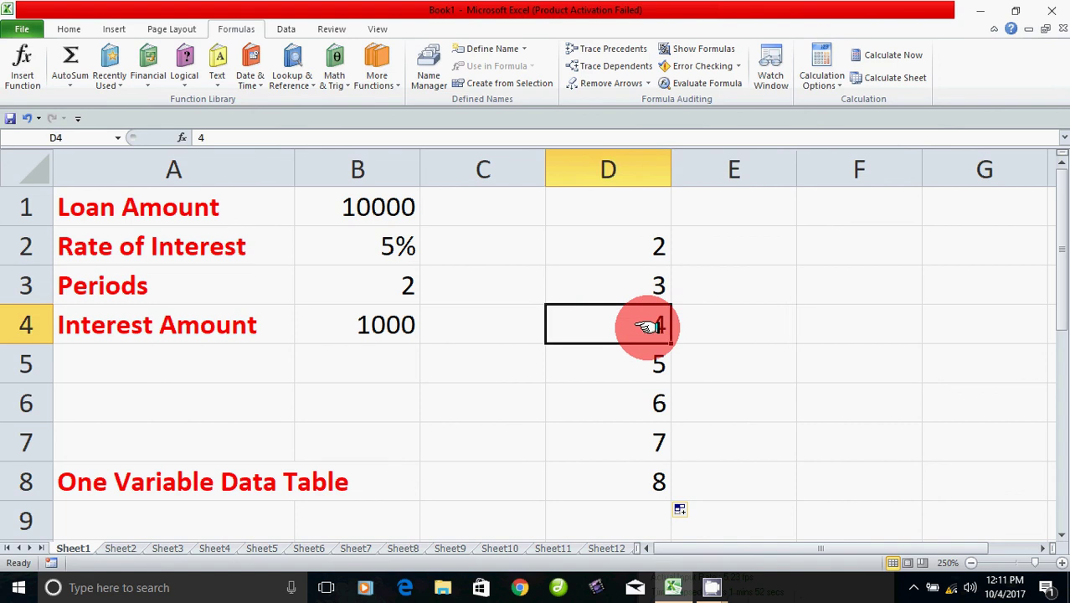
pyautogui.click(751, 330)
pyautogui.click(659, 365)
pyautogui.click(734, 370)
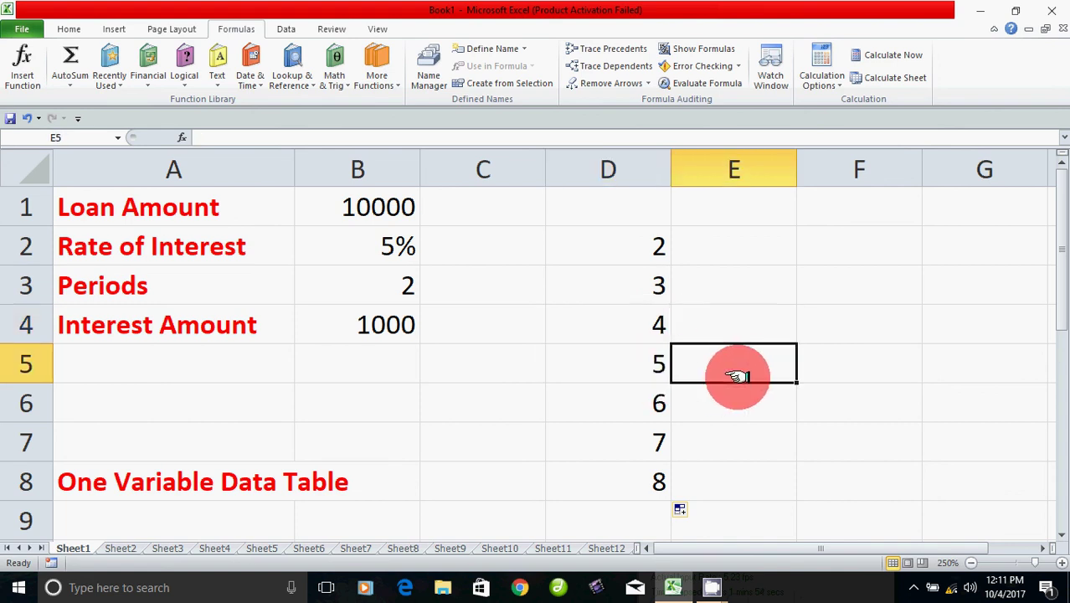
pyautogui.moveTo(640, 238); pyautogui.dragTo(658, 479)
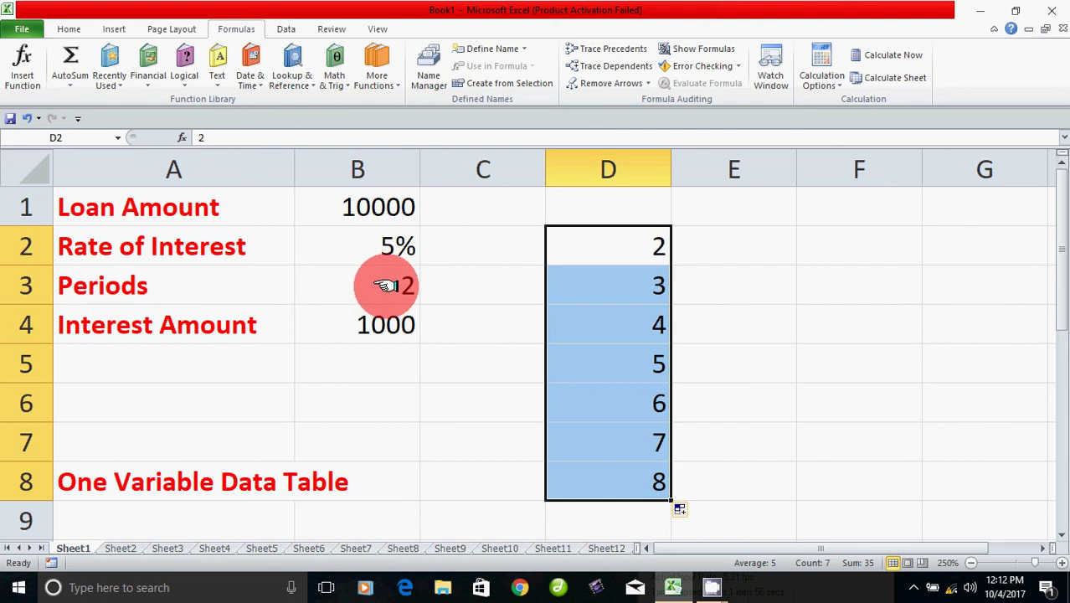
pyautogui.click(394, 283)
pyautogui.click(393, 210)
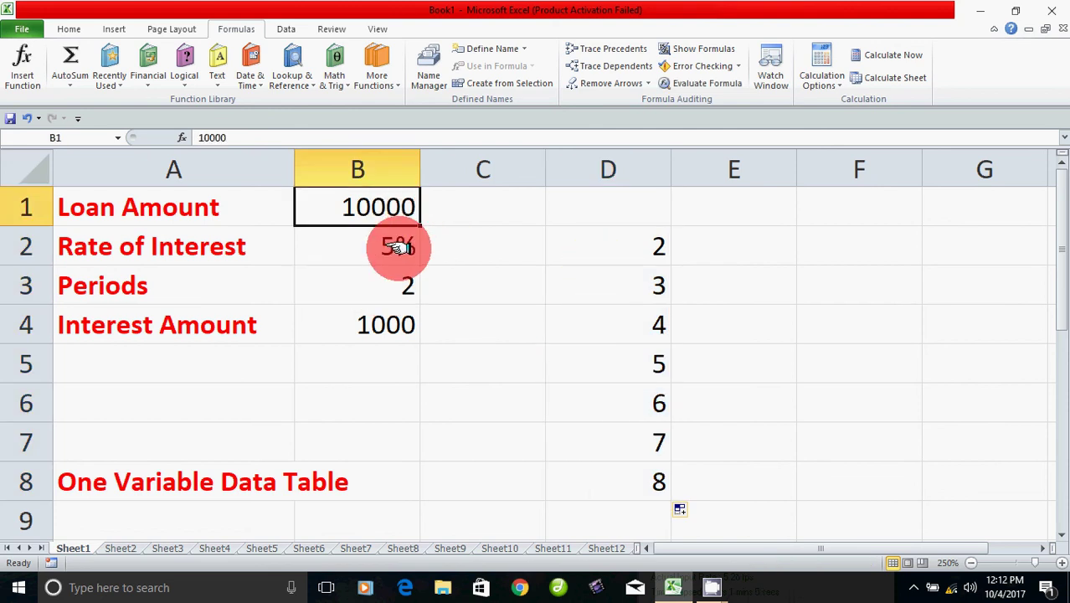
pyautogui.click(404, 262)
pyautogui.click(401, 286)
pyautogui.click(382, 322)
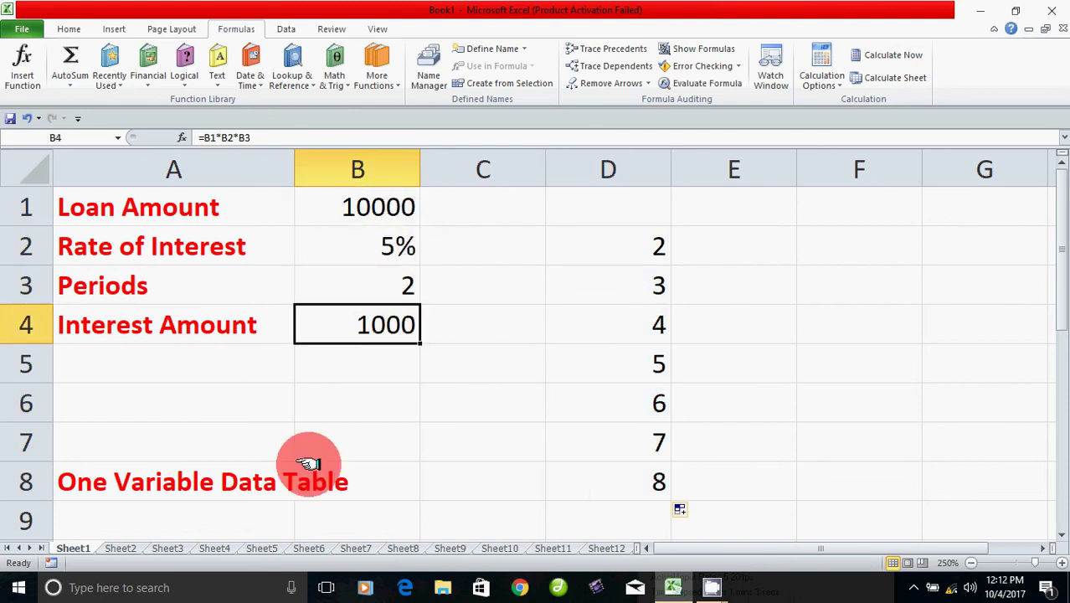
pyautogui.click(336, 483)
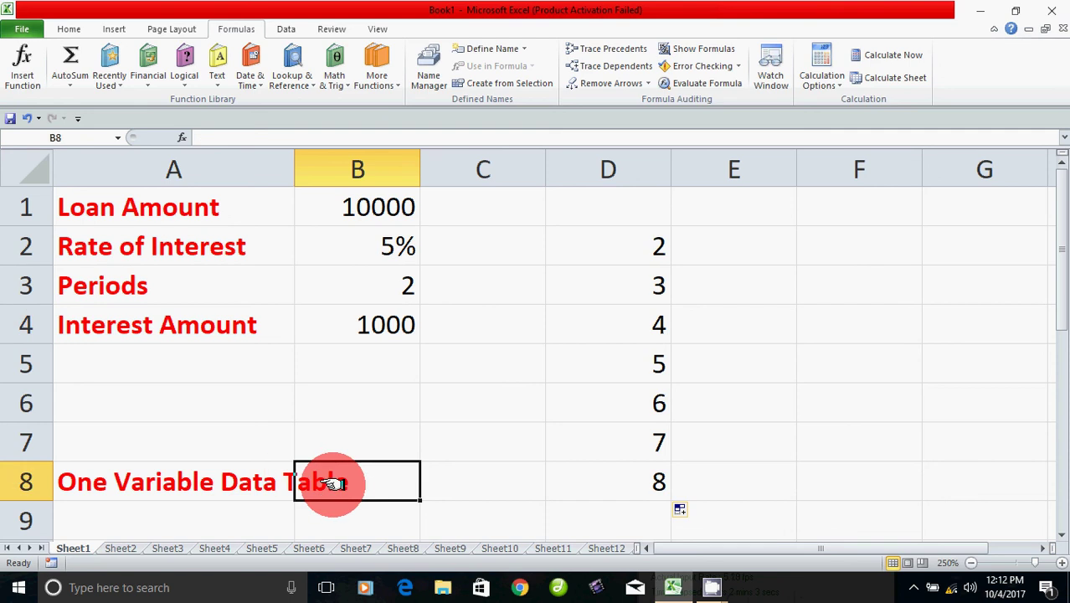
pyautogui.click(630, 243)
pyautogui.moveTo(632, 243); pyautogui.dragTo(637, 469)
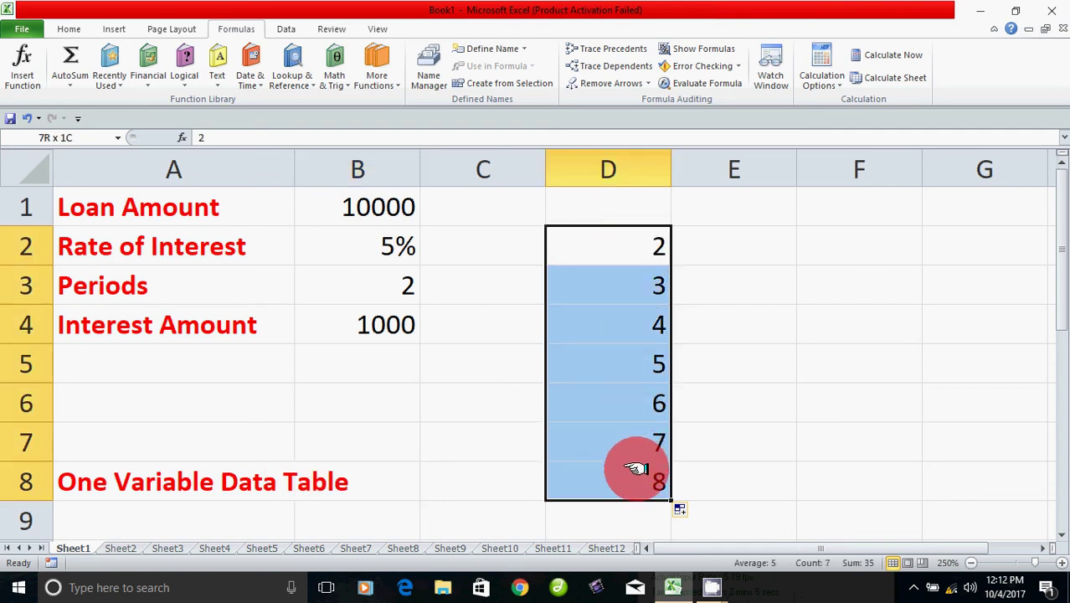
pyautogui.click(626, 211)
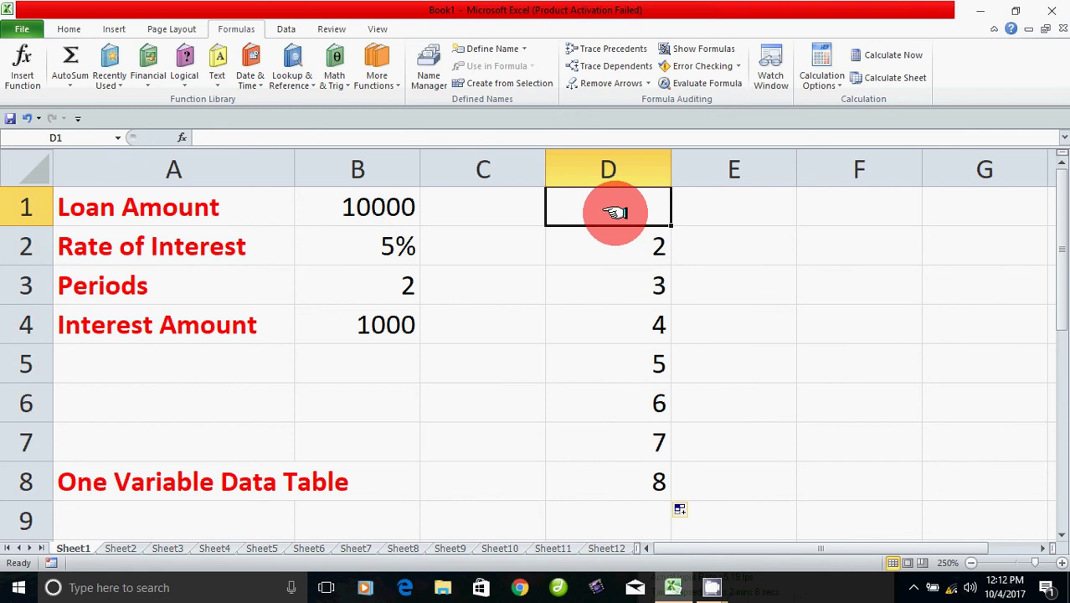
# Step: Put the formula =B1*B2*B3 in E1 so it shows 1000
pyautogui.click(736, 215)
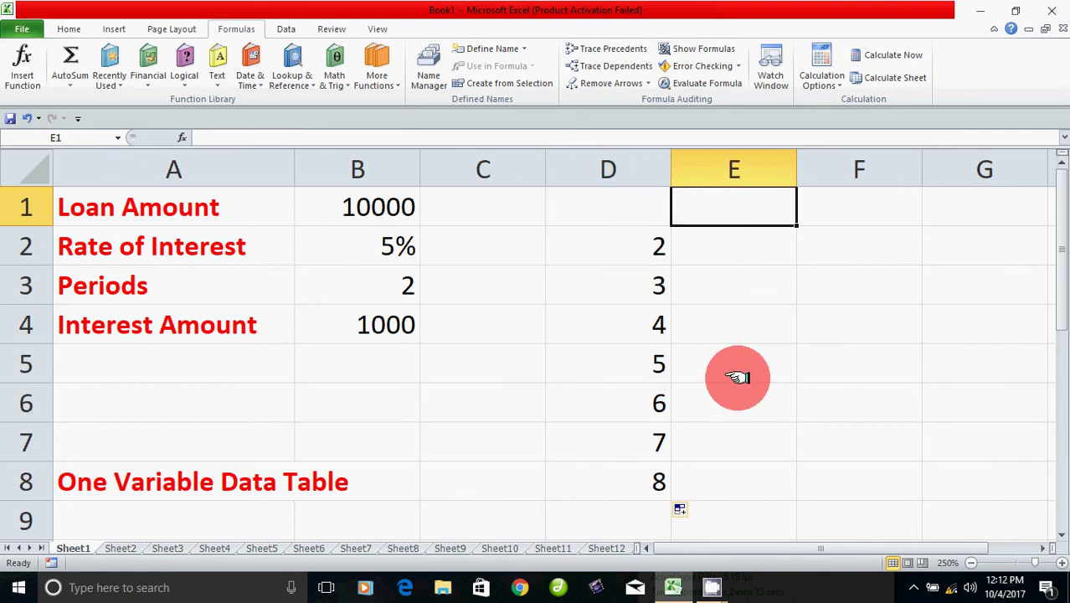
pyautogui.write('=')
pyautogui.click(382, 209)
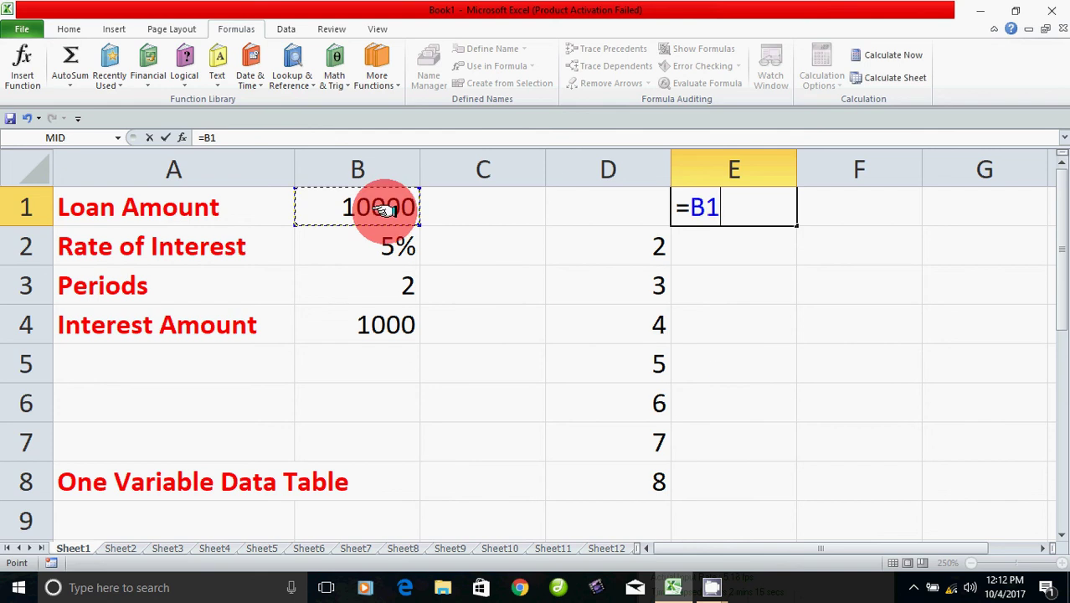
pyautogui.click(361, 245)
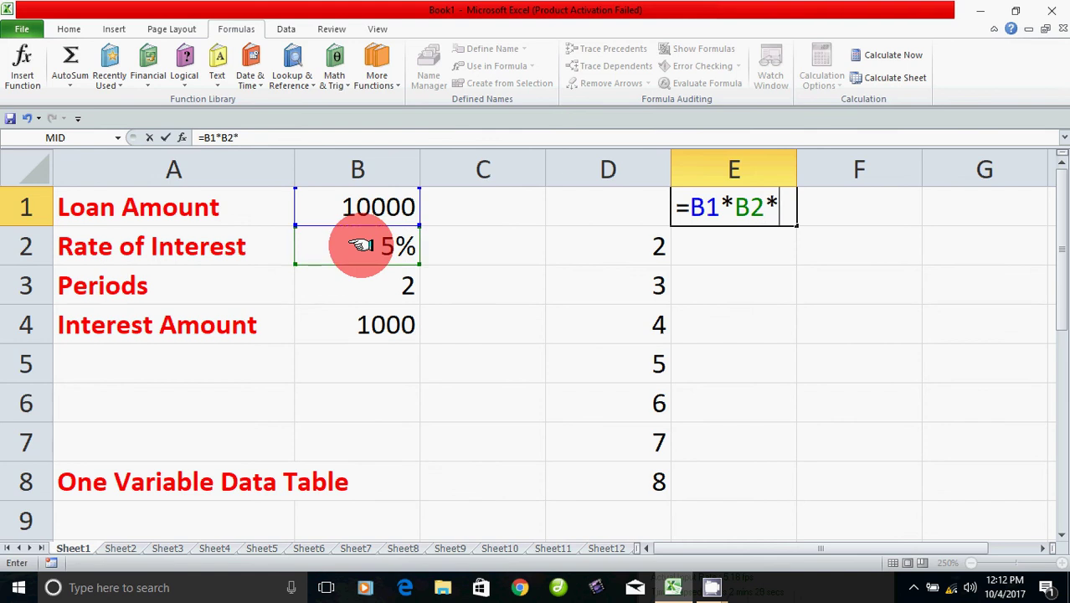
pyautogui.click(394, 289)
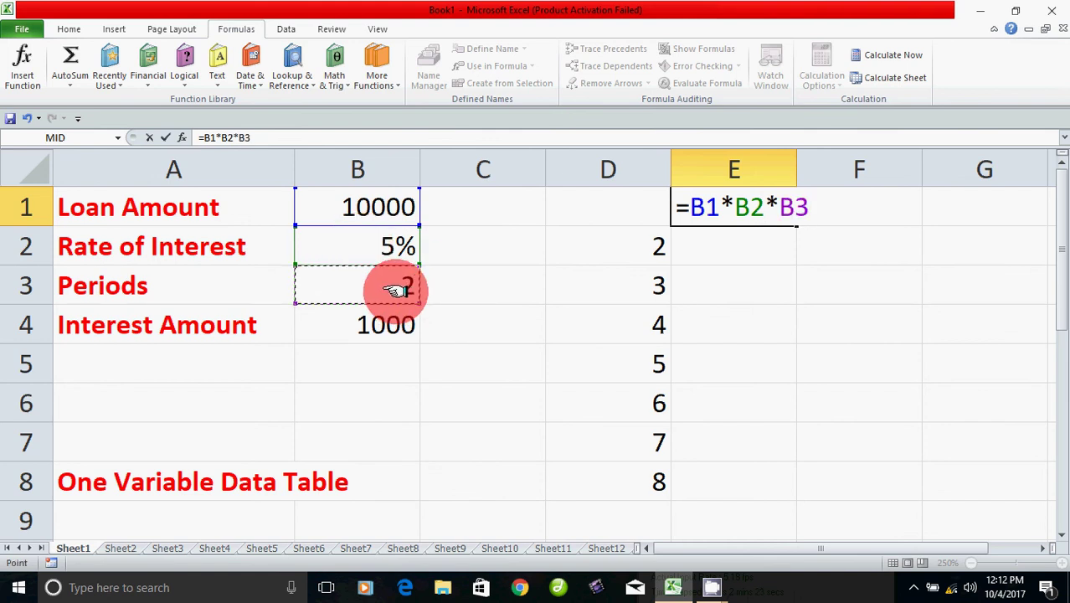
pyautogui.press('Return')
pyautogui.click(714, 211)
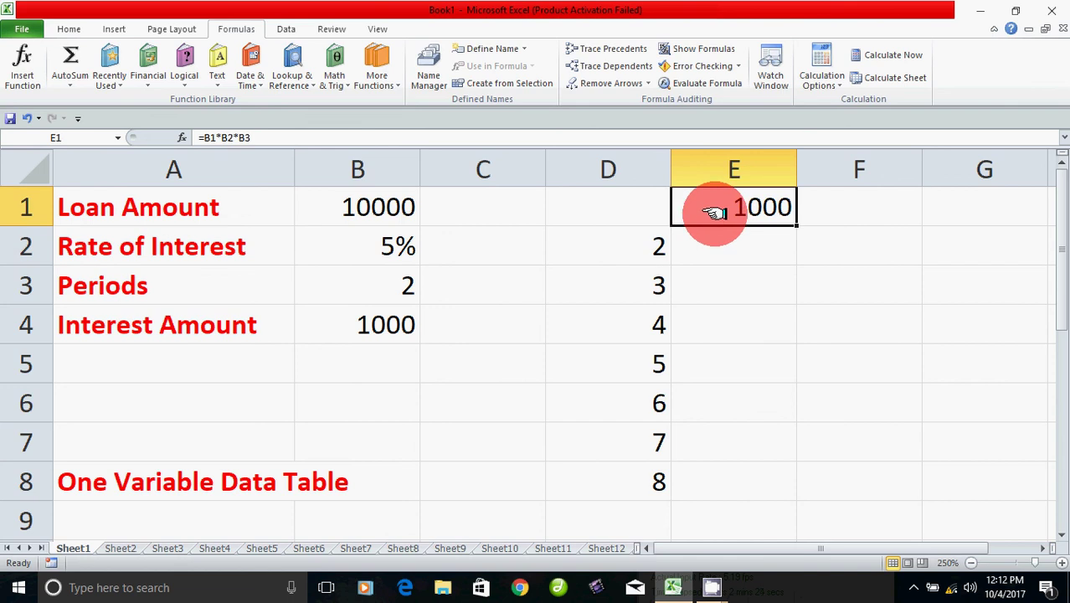
pyautogui.moveTo(614, 210); pyautogui.dragTo(689, 473)
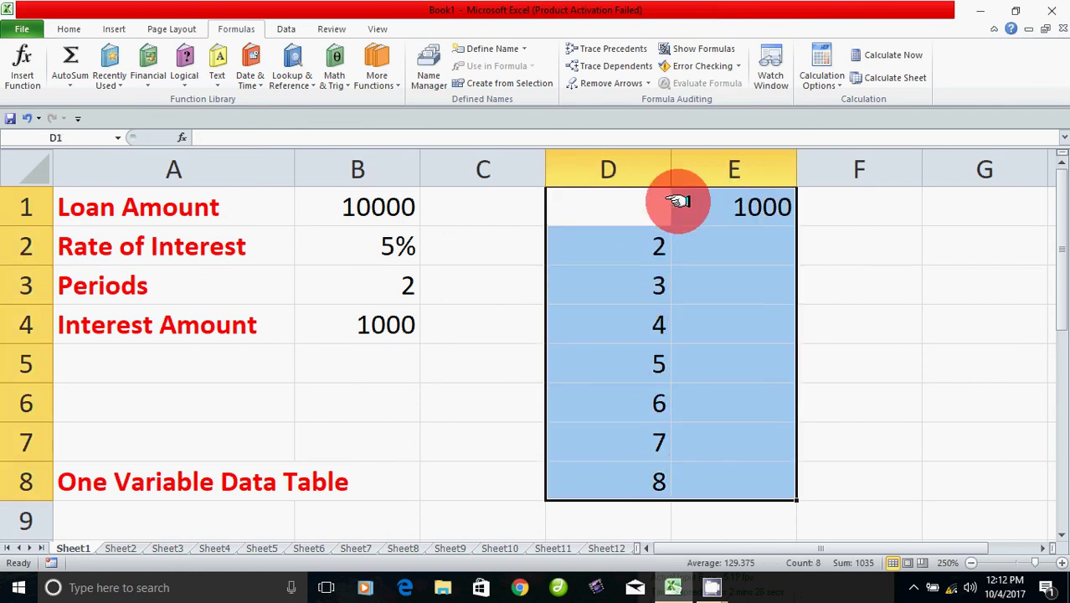
# Step: Set up a Data Table on D1:E8 with B3 (periods) as the column input cell
pyautogui.click(754, 213)
pyautogui.moveTo(641, 208)
pyautogui.mouseDown()
pyautogui.moveTo(691, 460)
pyautogui.moveTo(708, 480)
pyautogui.mouseUp()
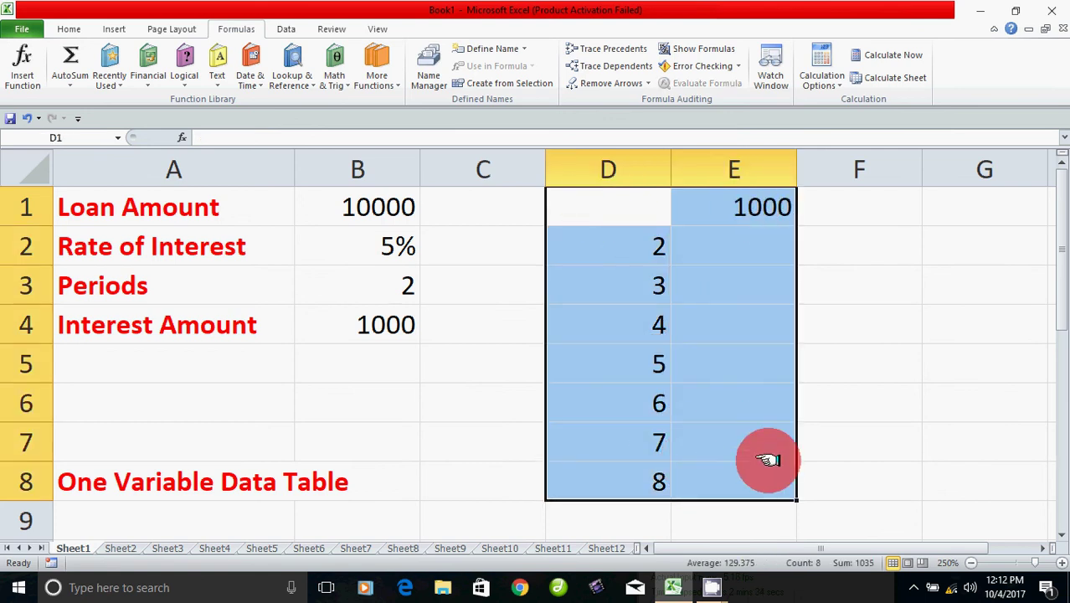
pyautogui.click(287, 28)
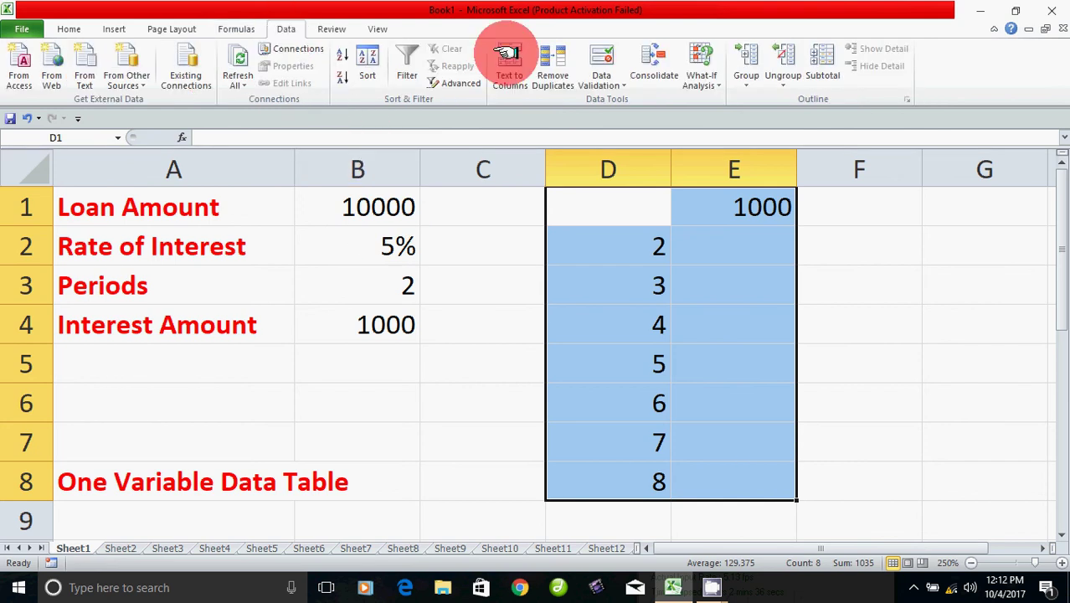
pyautogui.click(716, 84)
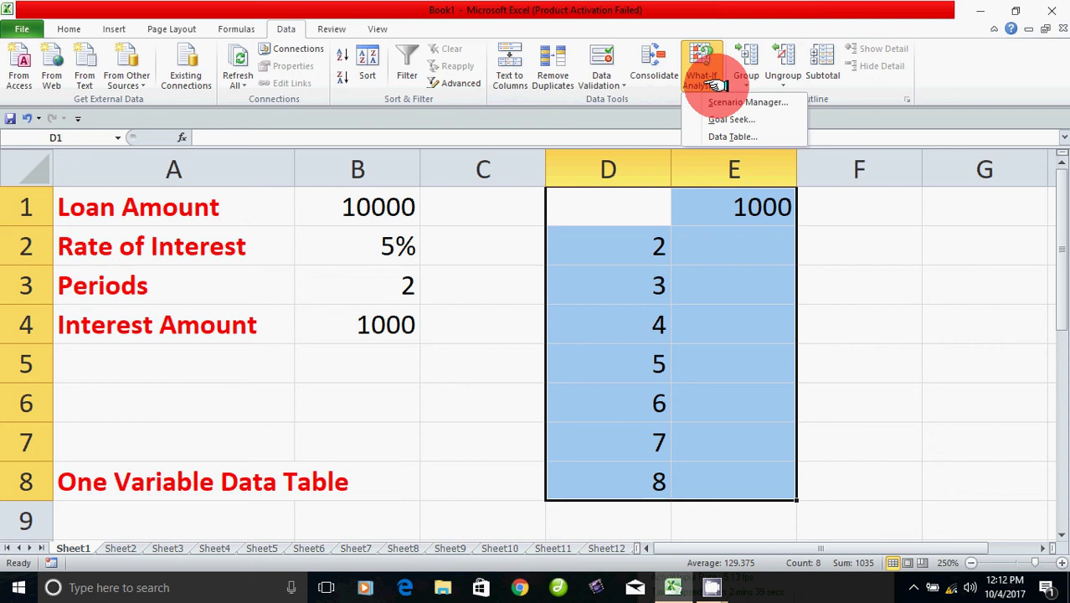
pyautogui.click(753, 136)
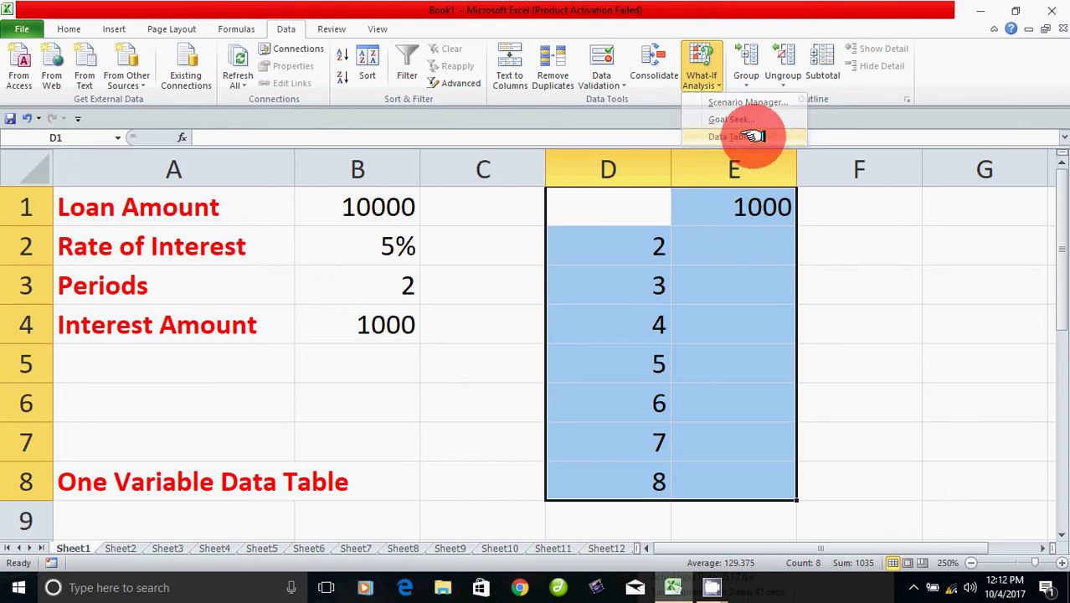
pyautogui.moveTo(811, 220); pyautogui.dragTo(896, 237)
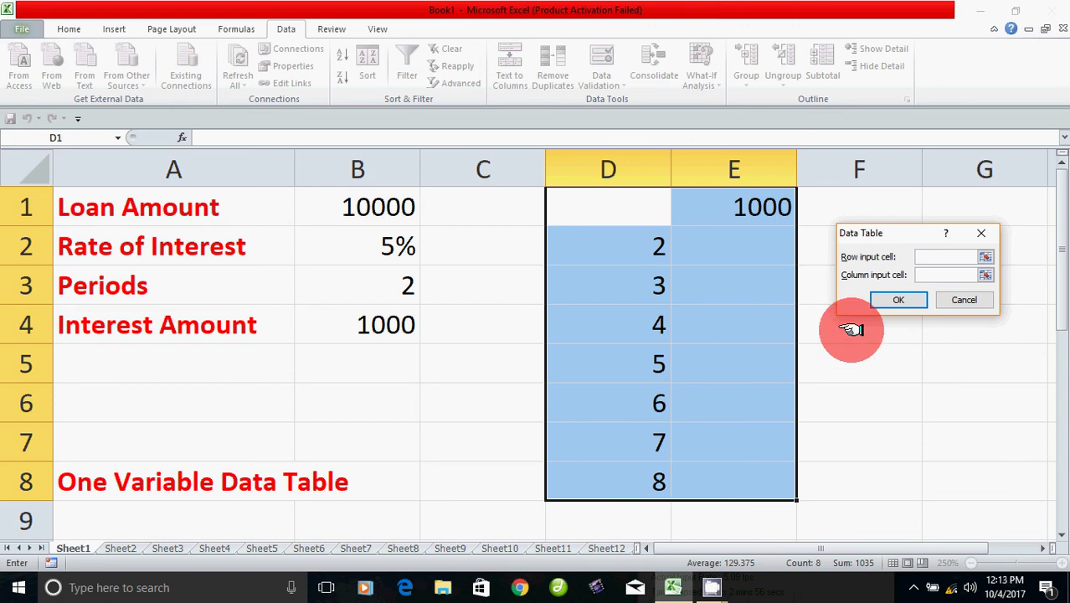
pyautogui.click(933, 257)
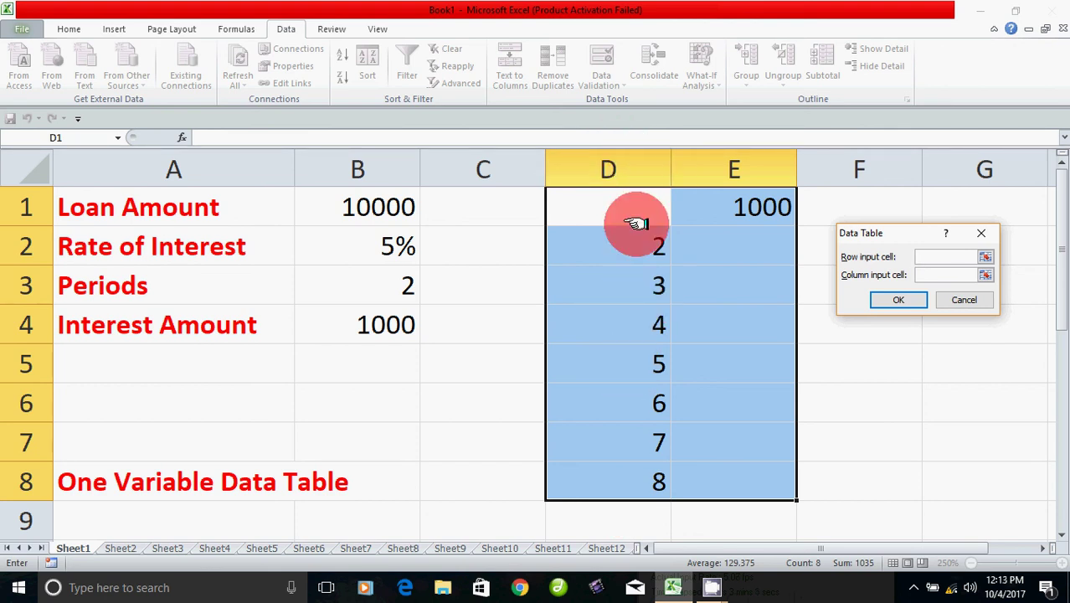
pyautogui.click(937, 274)
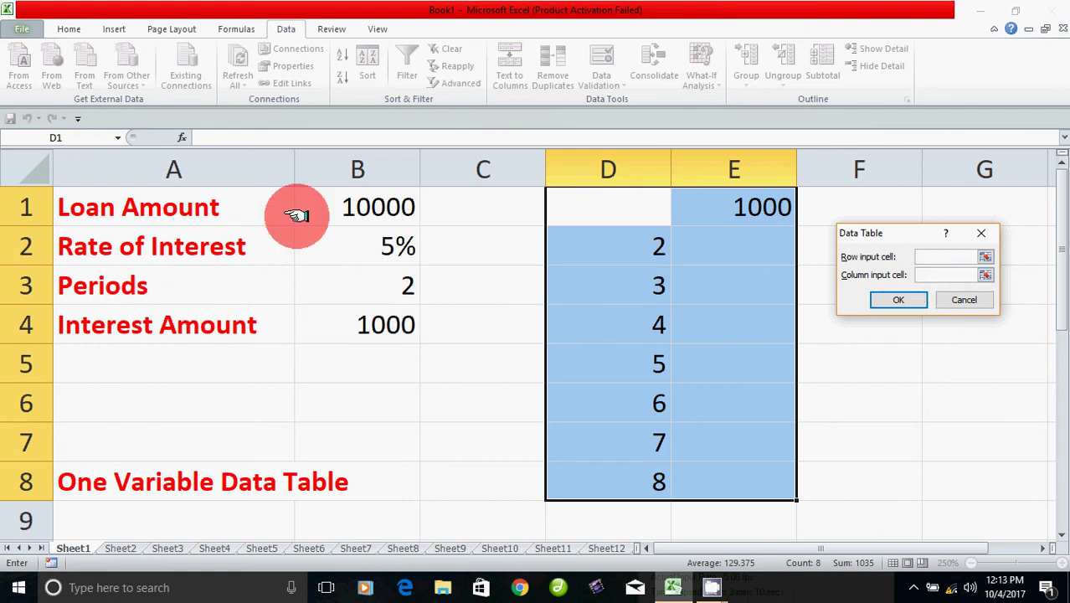
pyautogui.click(392, 284)
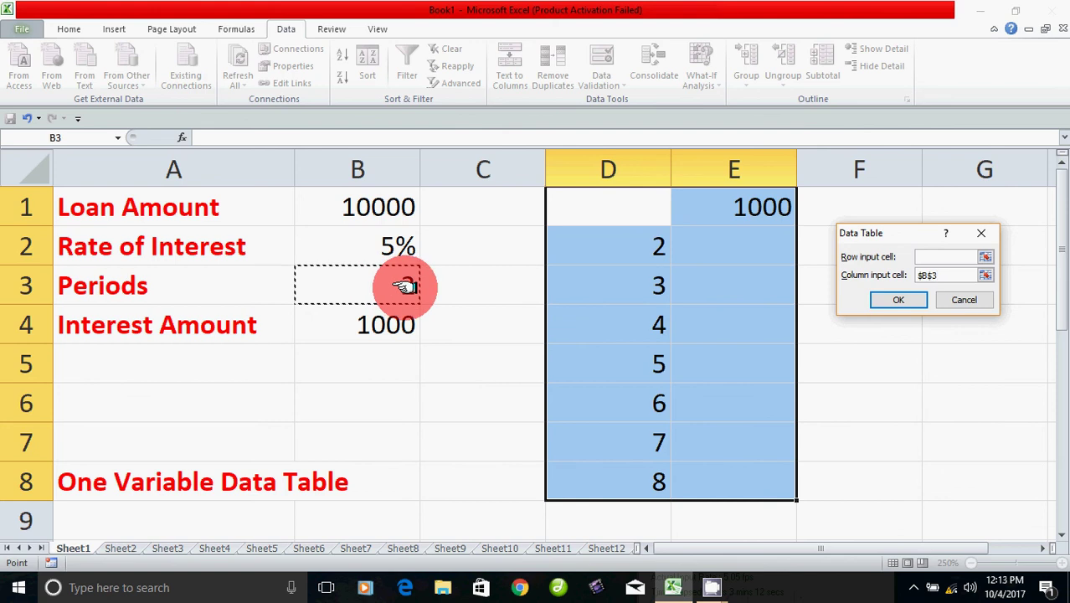
# Step: Generate the data table and check periods 2–8 against their TABLE results in E2:E8
pyautogui.click(895, 299)
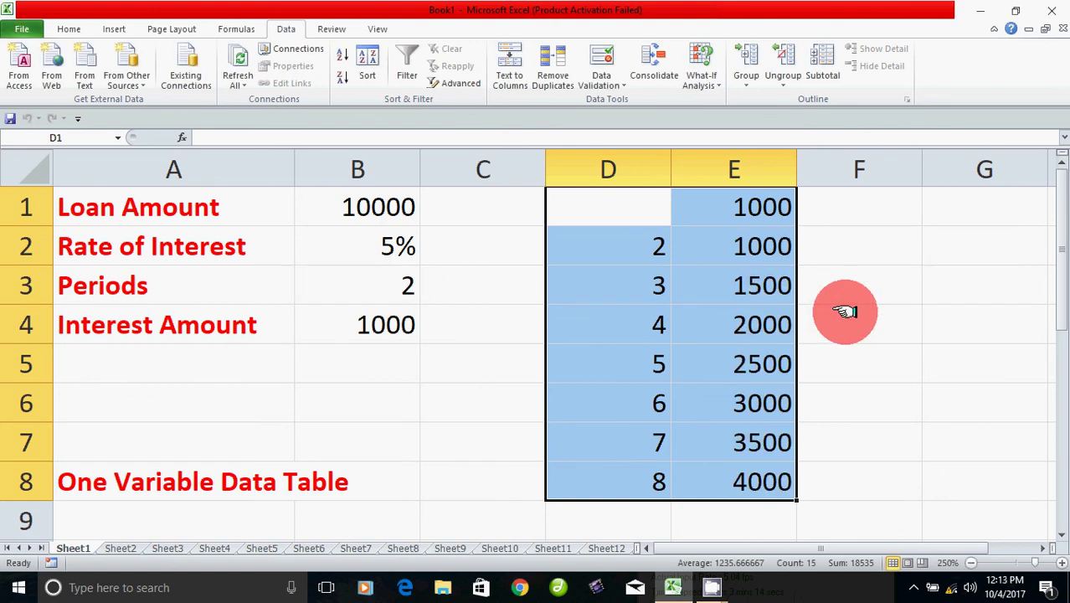
pyautogui.click(930, 355)
pyautogui.click(662, 251)
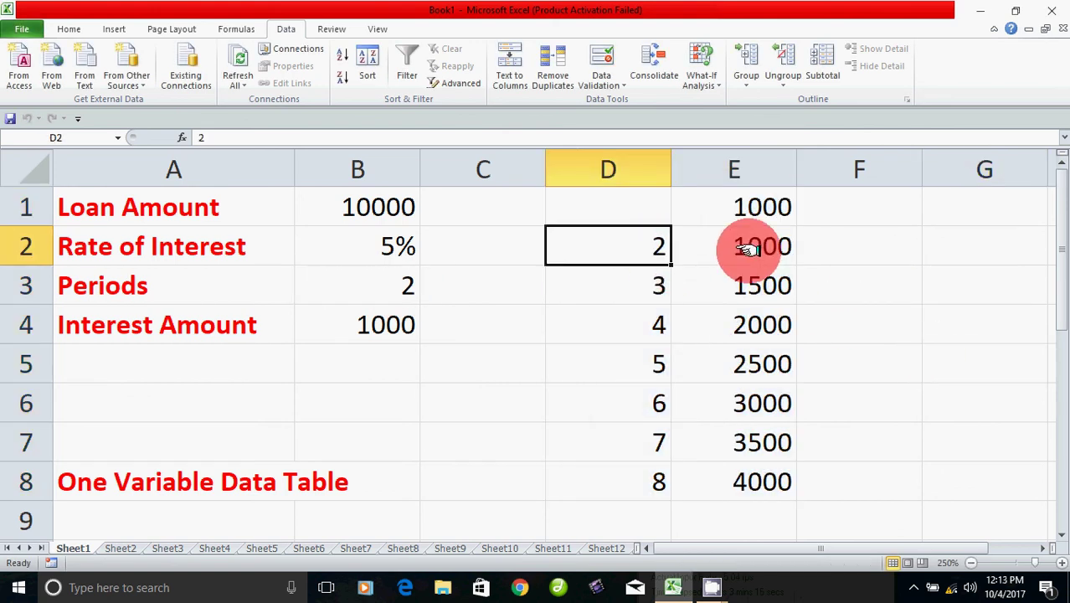
pyautogui.click(749, 248)
pyautogui.click(651, 285)
pyautogui.click(749, 285)
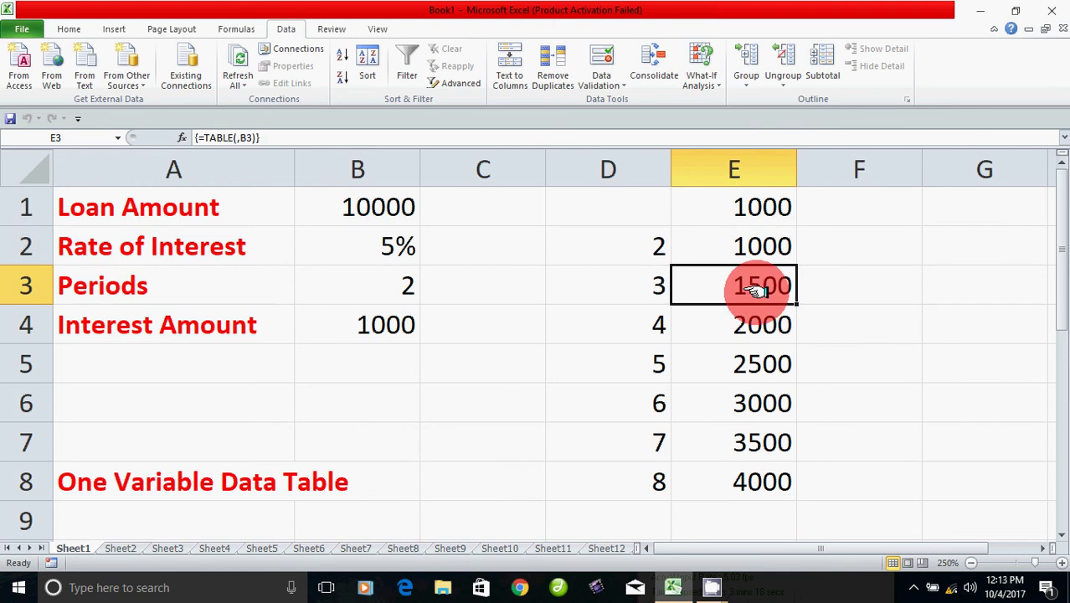
pyautogui.click(653, 331)
pyautogui.click(748, 331)
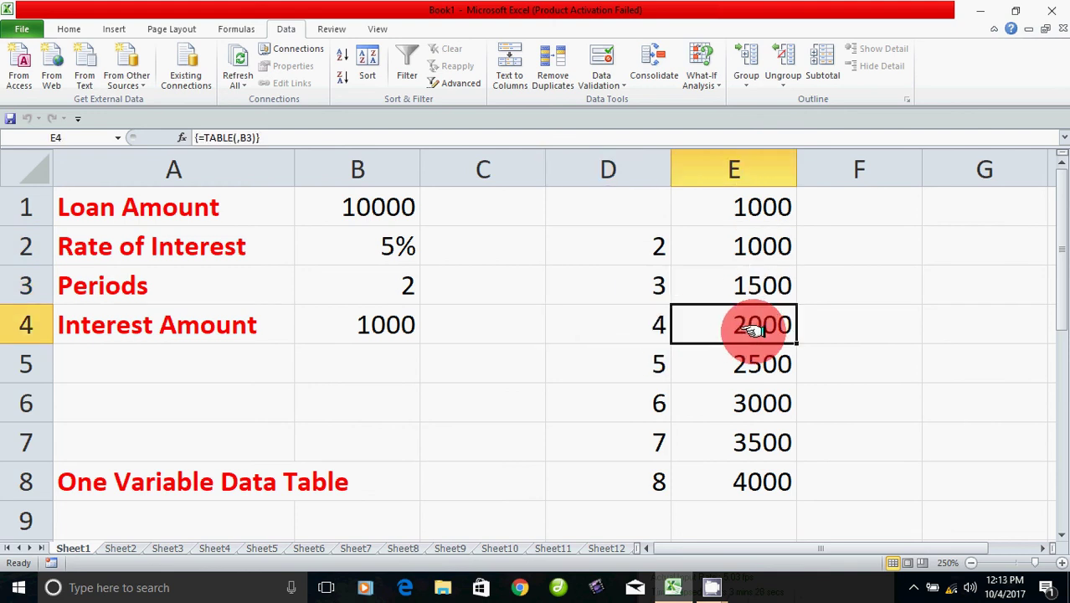
pyautogui.click(660, 360)
pyautogui.click(753, 373)
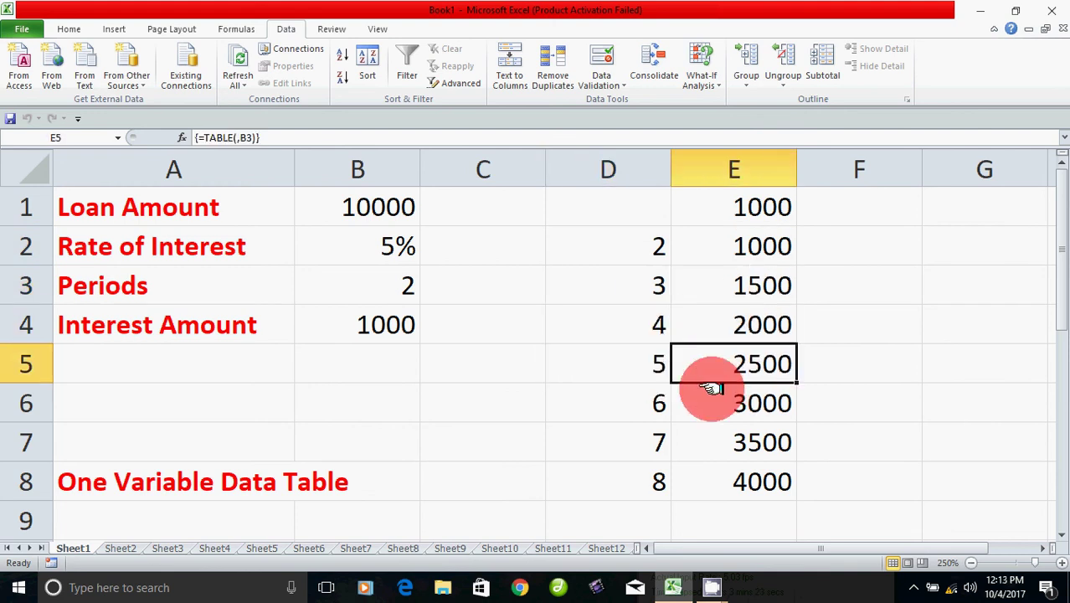
pyautogui.click(642, 406)
pyautogui.click(758, 408)
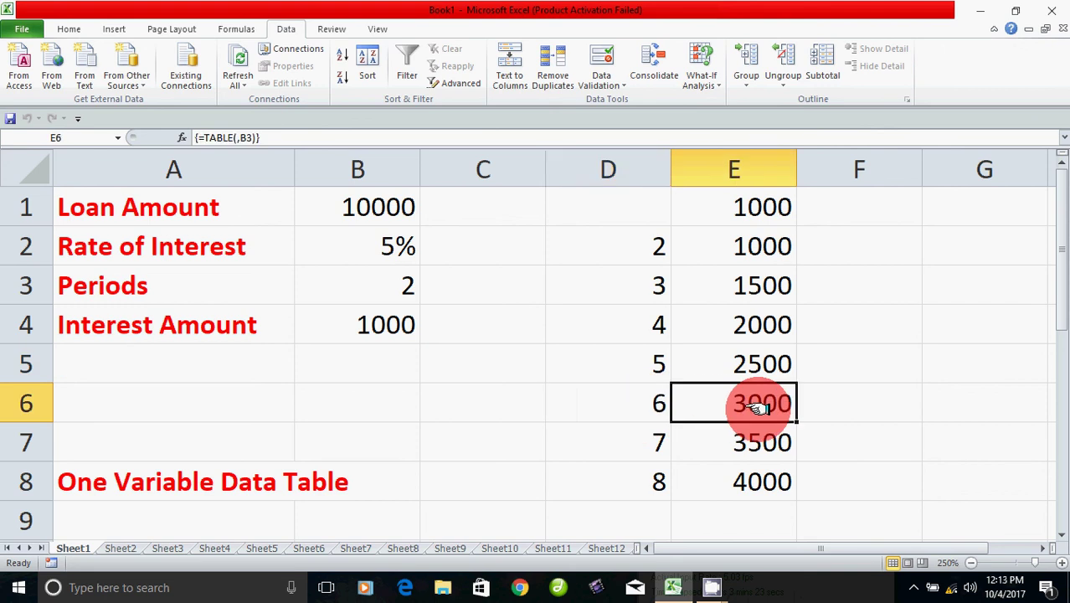
pyautogui.click(663, 438)
pyautogui.click(758, 444)
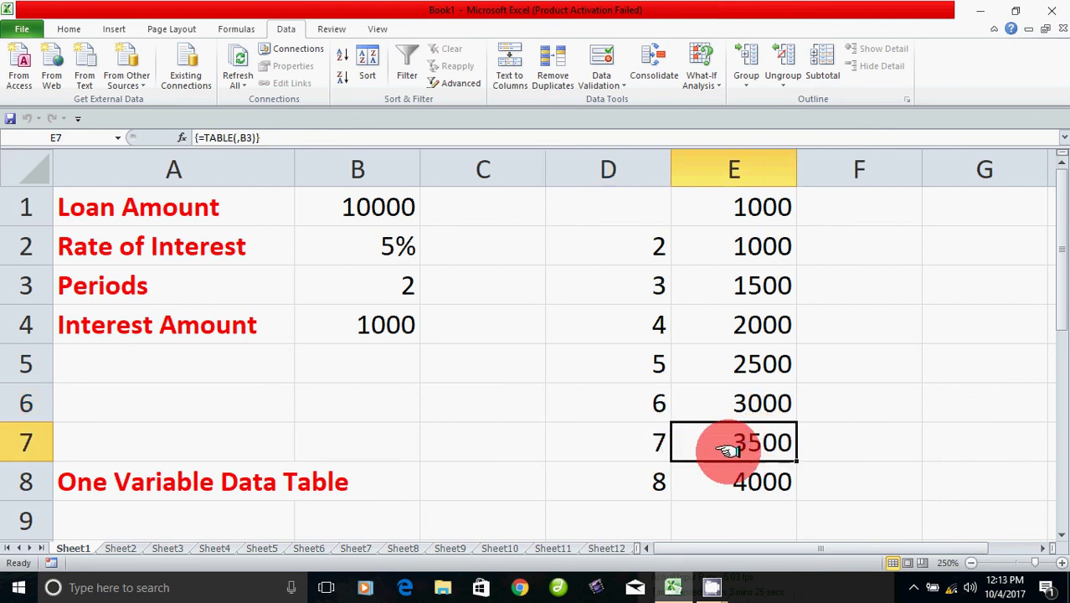
pyautogui.click(658, 486)
pyautogui.click(756, 488)
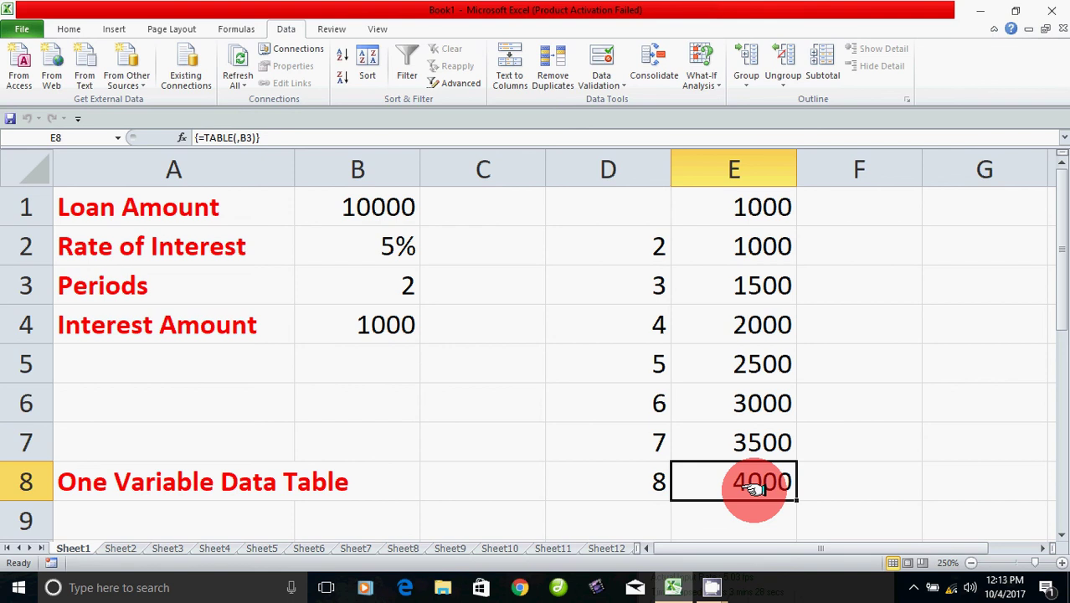
# Step: Delete everything in the D1:E8 table range
pyautogui.click(134, 490)
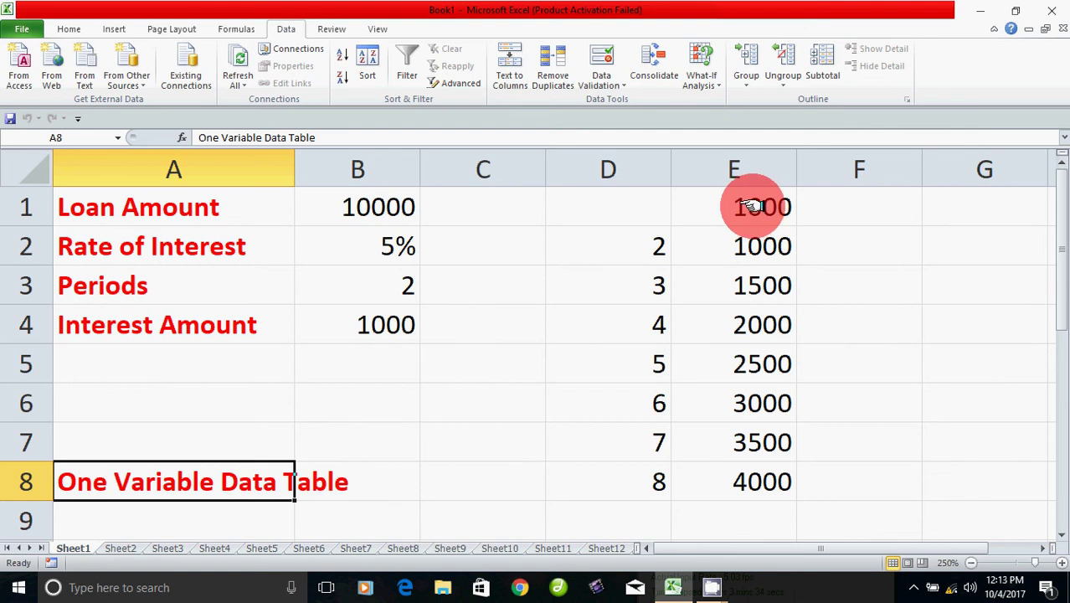
pyautogui.moveTo(754, 245); pyautogui.dragTo(753, 285)
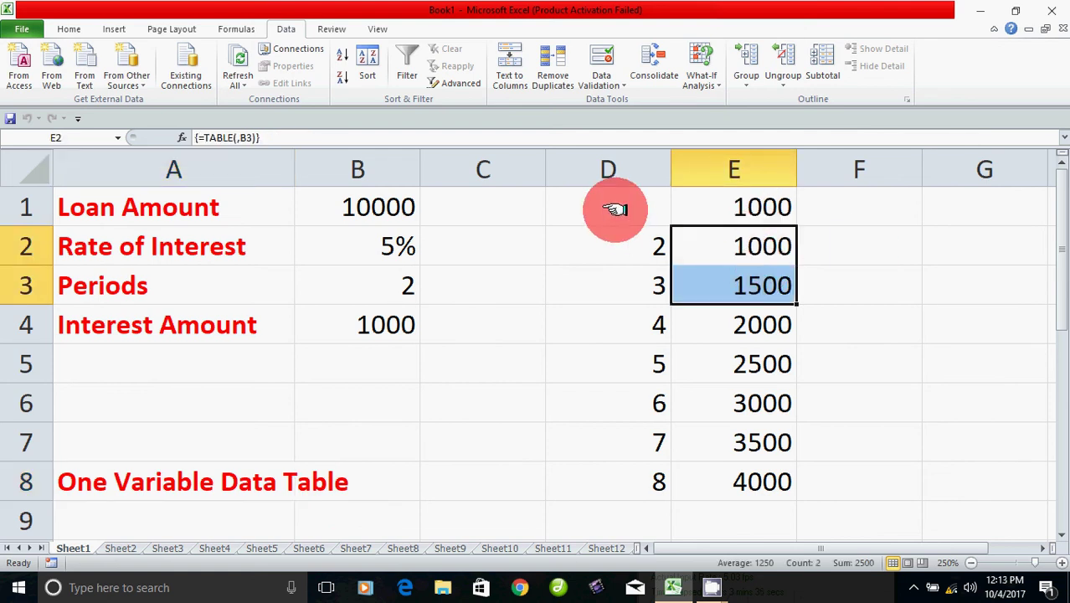
pyautogui.moveTo(616, 210)
pyautogui.mouseDown()
pyautogui.moveTo(666, 398)
pyautogui.moveTo(741, 490)
pyautogui.mouseUp()
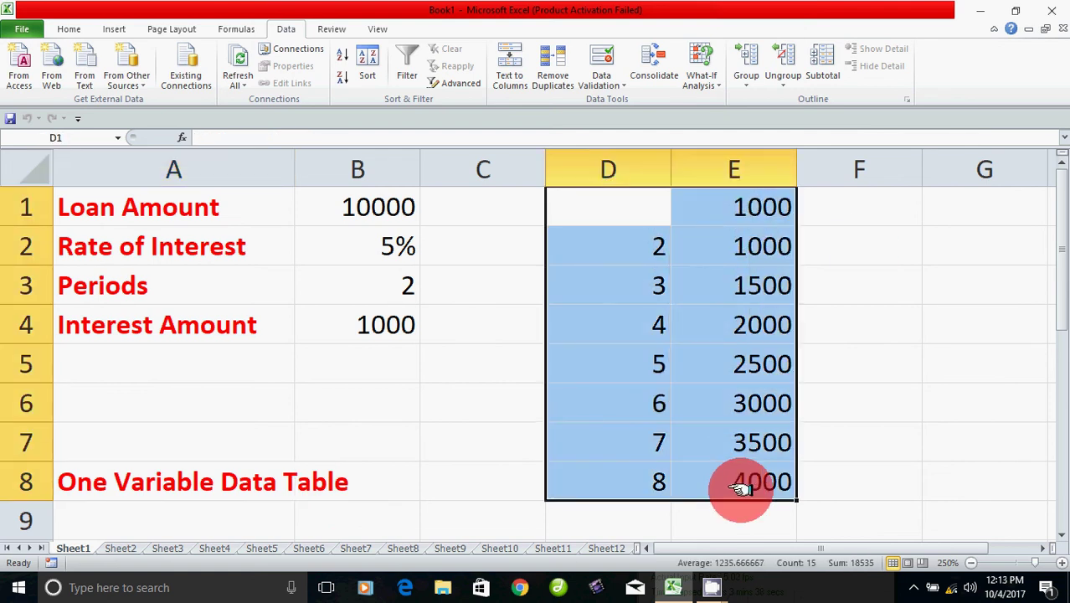
pyautogui.press('Delete')
pyautogui.click(852, 497)
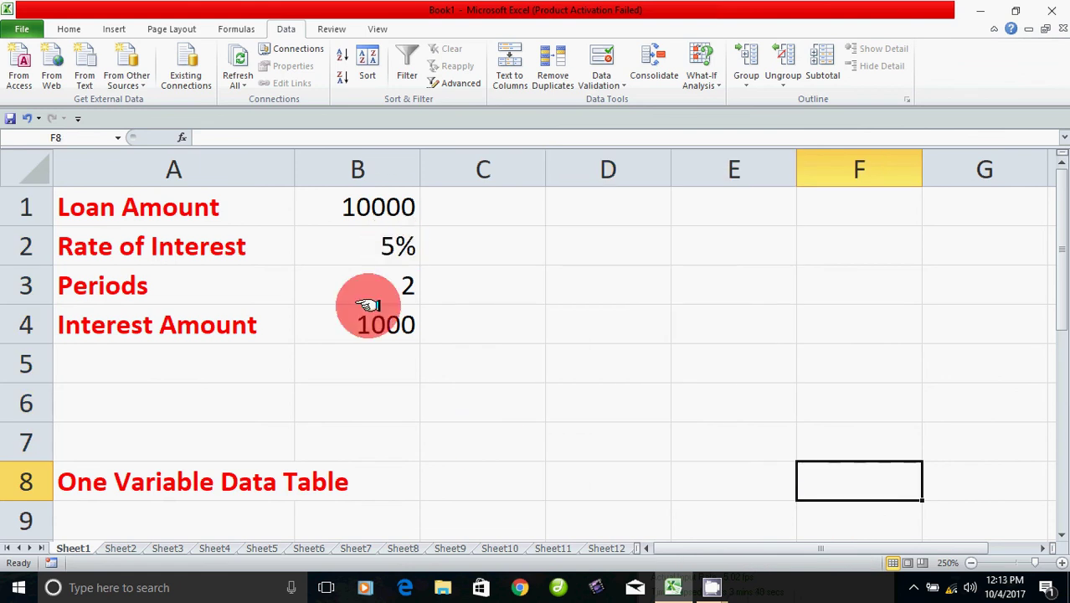
pyautogui.click(378, 208)
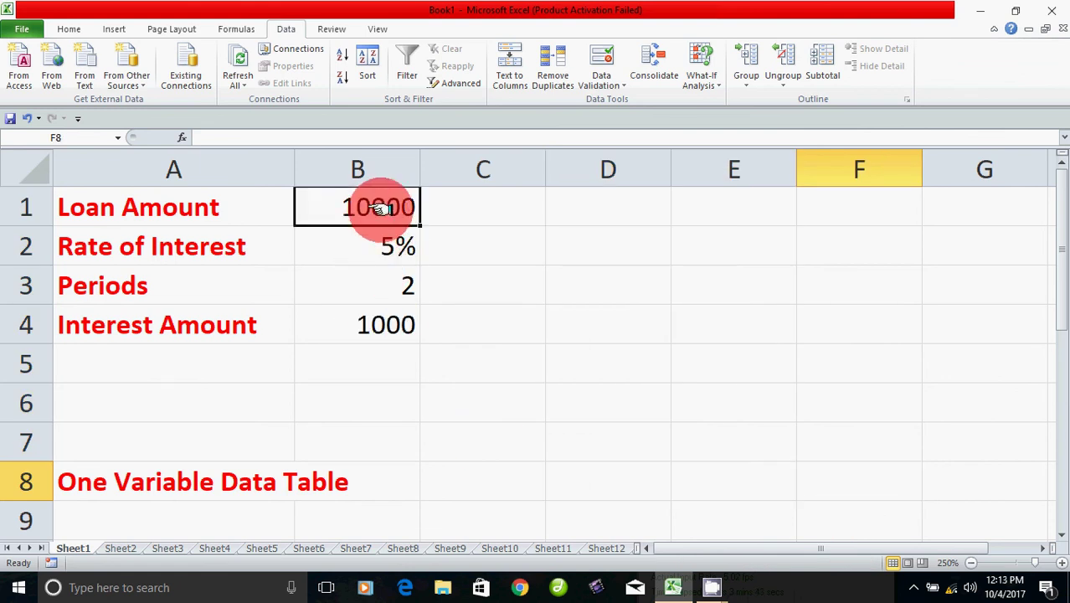
pyautogui.click(377, 251)
pyautogui.click(385, 287)
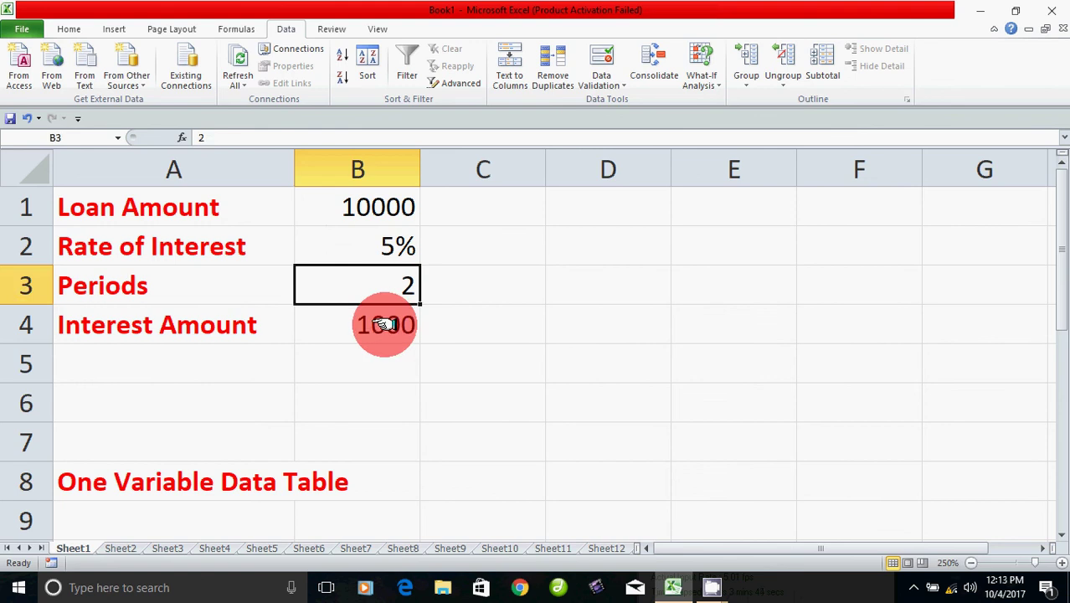
pyautogui.click(384, 326)
pyautogui.click(182, 207)
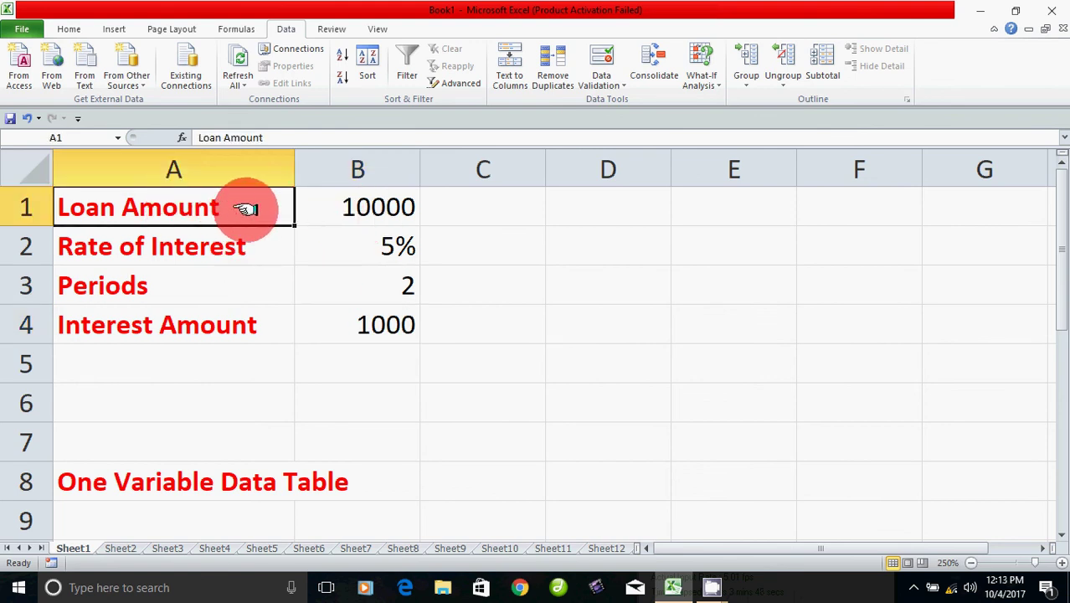
pyautogui.click(388, 208)
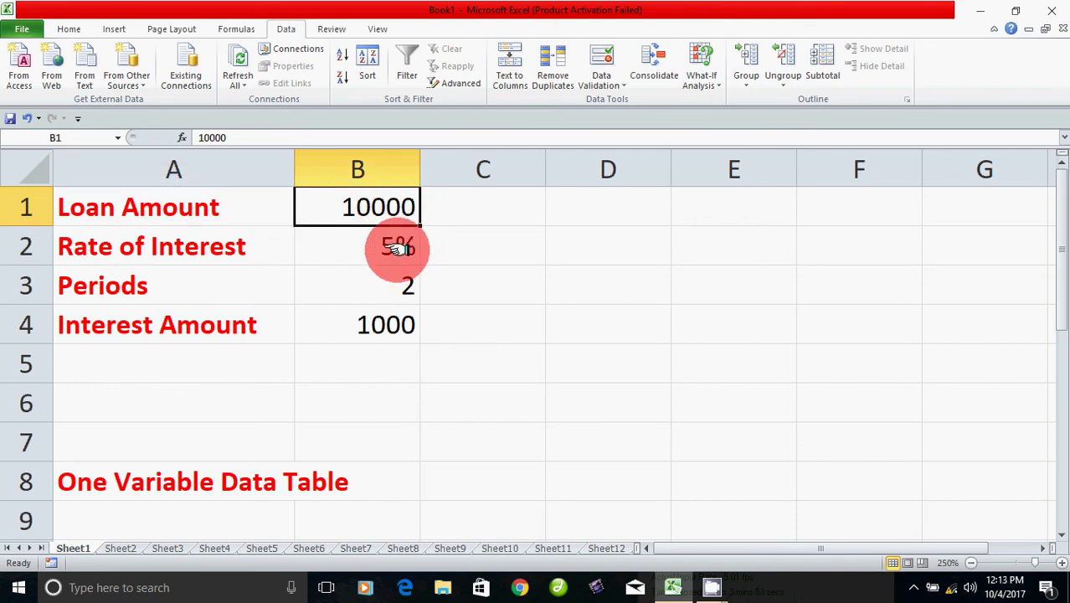
pyautogui.click(397, 247)
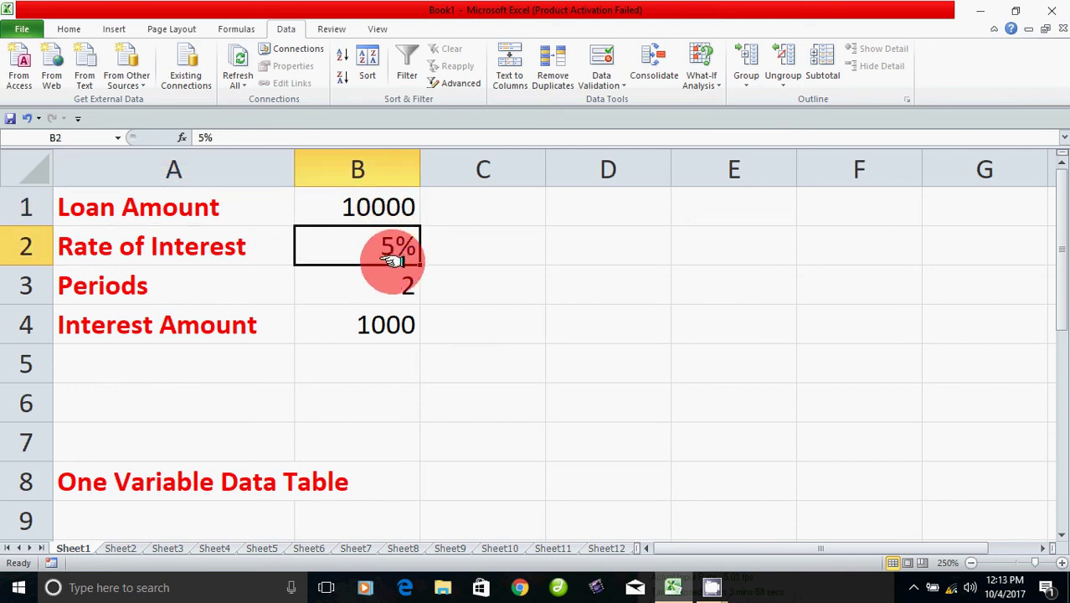
pyautogui.click(407, 287)
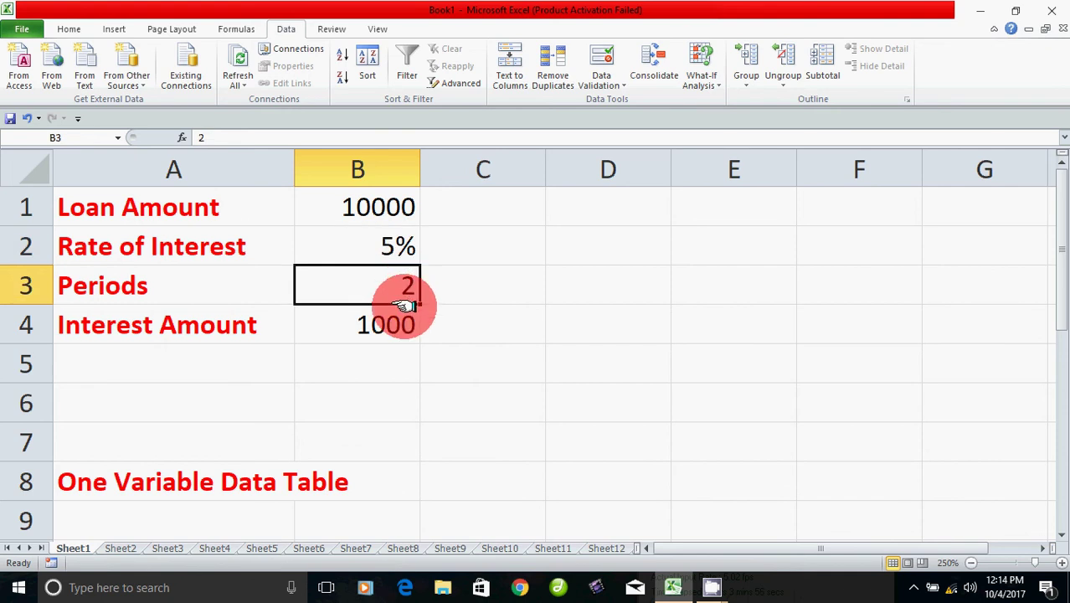
pyautogui.click(397, 330)
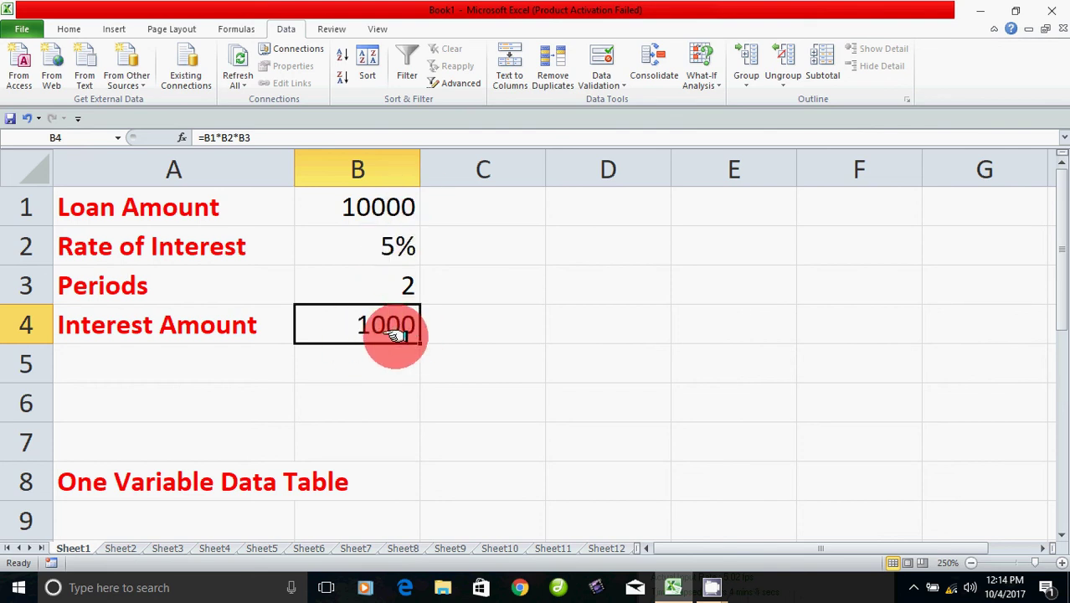
pyautogui.click(398, 283)
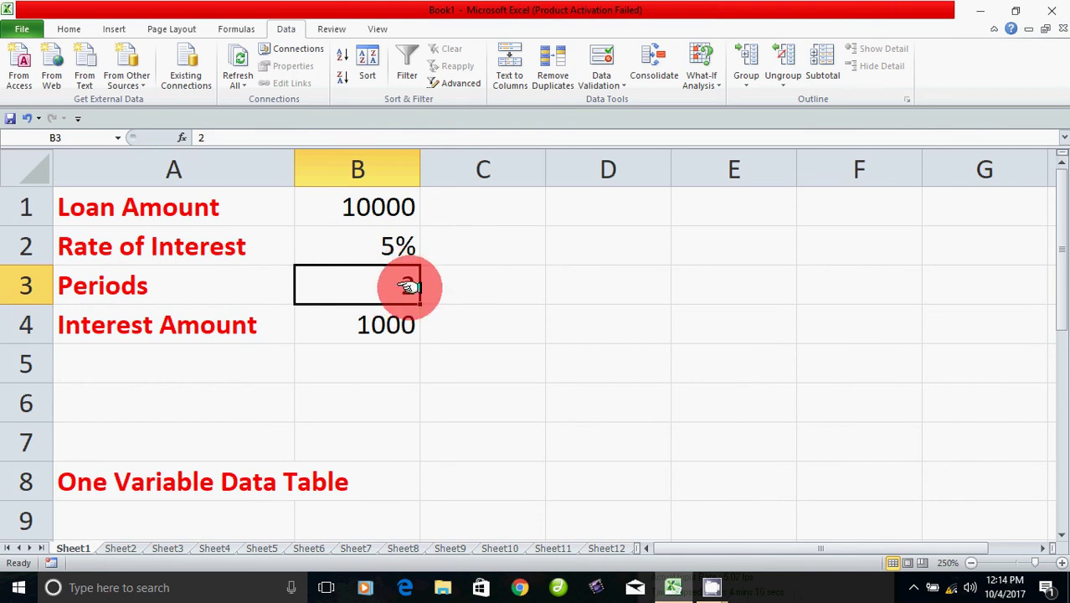
# Step: Enter 2 and 3 in D2:D3 and fill the period series down to 9
pyautogui.click(622, 246)
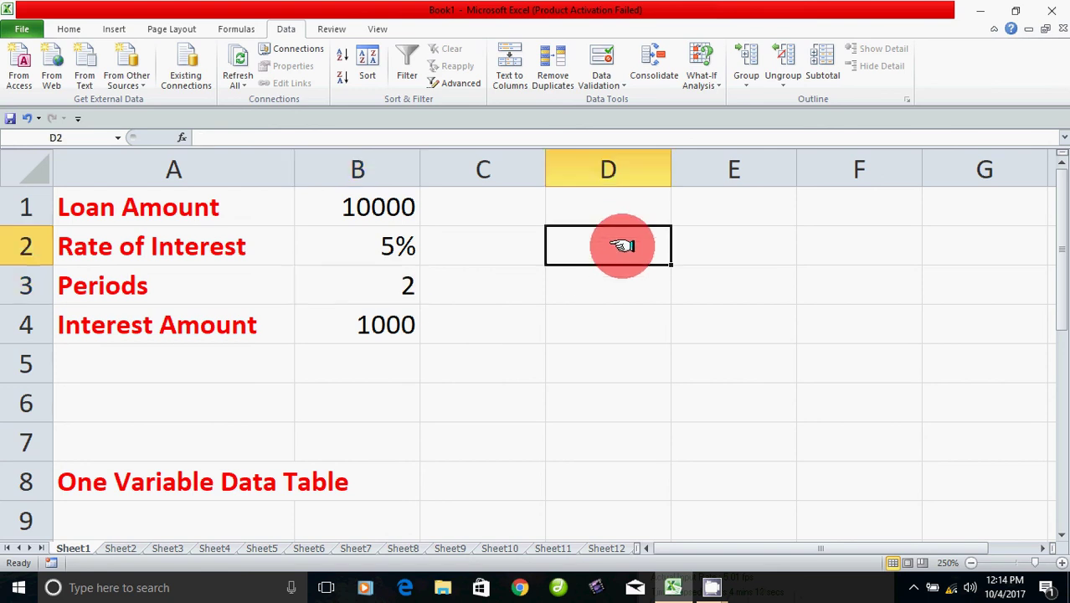
pyautogui.write('2')
pyautogui.click(619, 299)
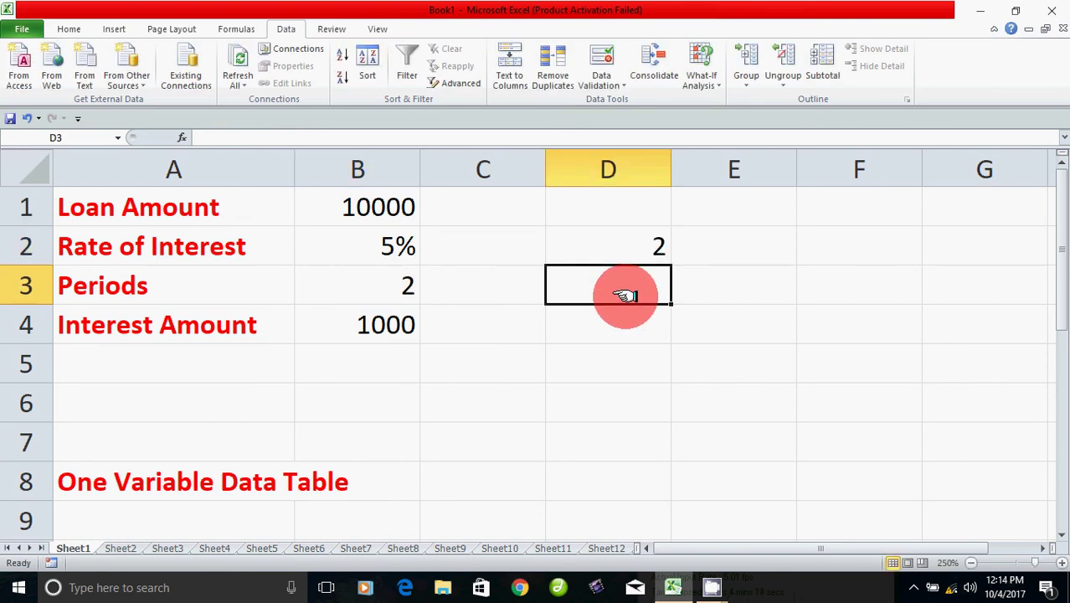
pyautogui.write('3')
pyautogui.press('Return')
pyautogui.press('Return')
pyautogui.moveTo(649, 243); pyautogui.dragTo(660, 497)
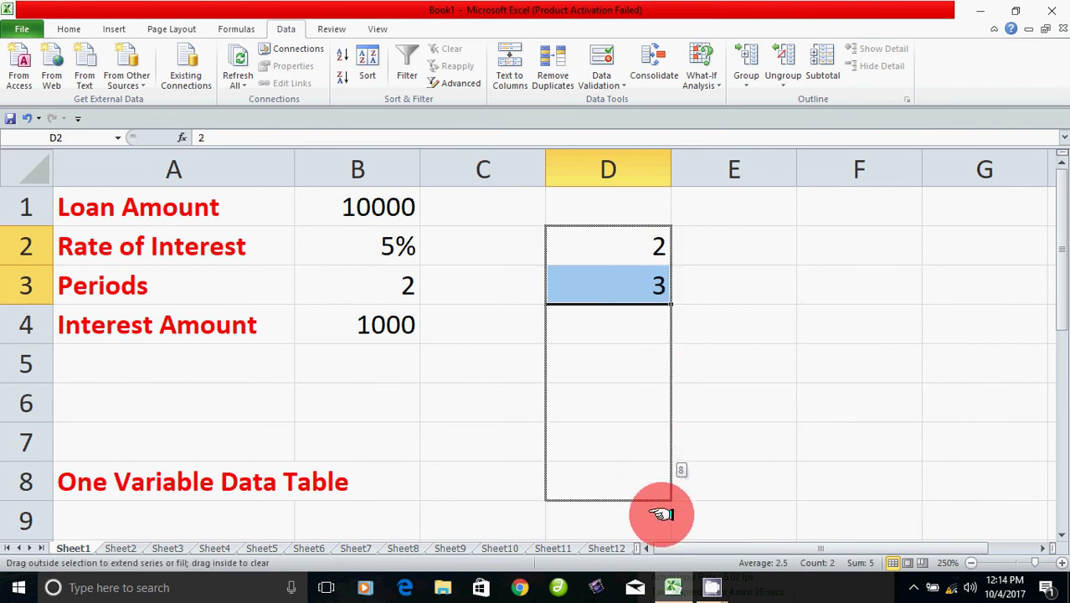
pyautogui.moveTo(661, 514); pyautogui.dragTo(662, 519)
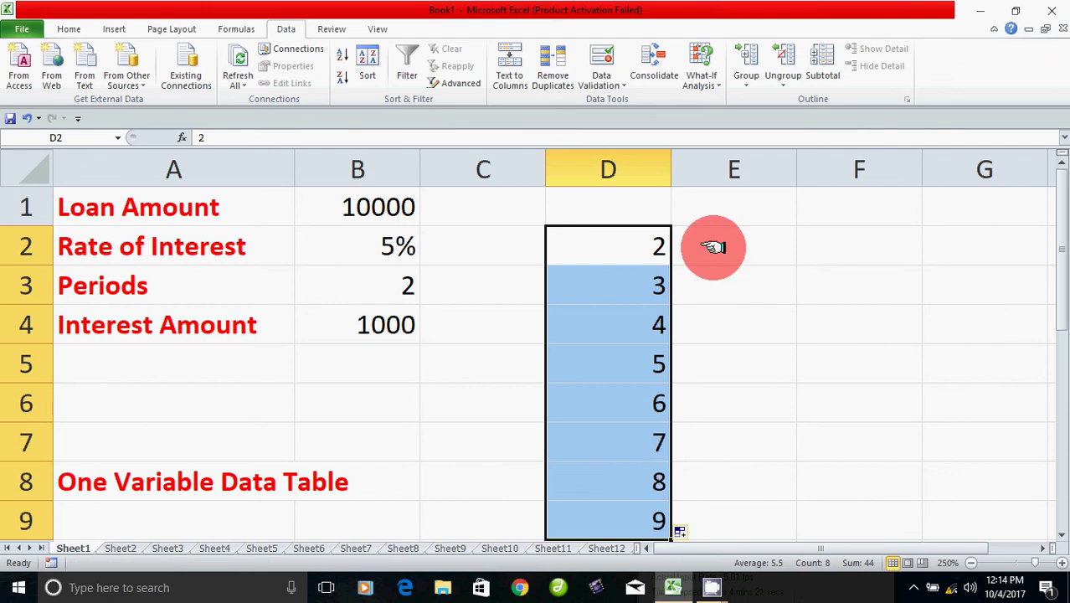
pyautogui.click(716, 210)
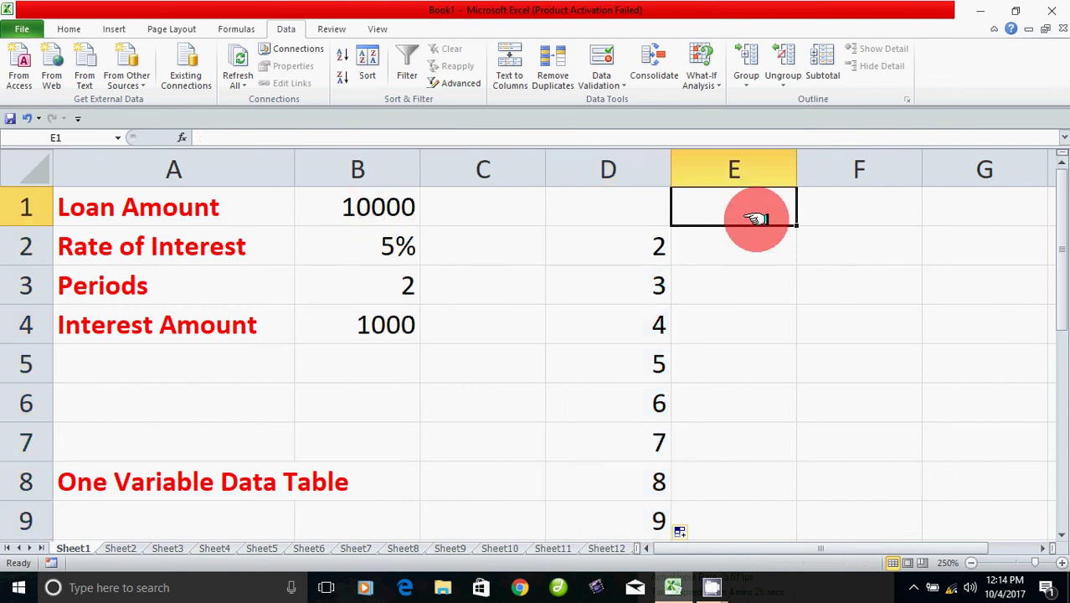
# Step: Attempt a formula in E1 with stray C2 references, then cancel it
pyautogui.write('=')
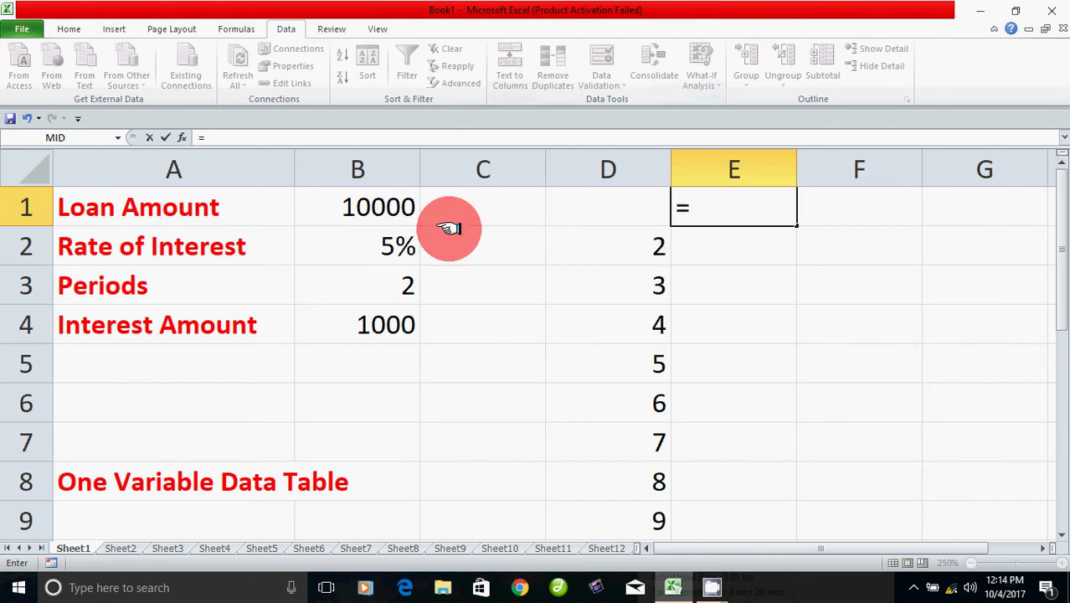
pyautogui.click(393, 210)
pyautogui.click(457, 233)
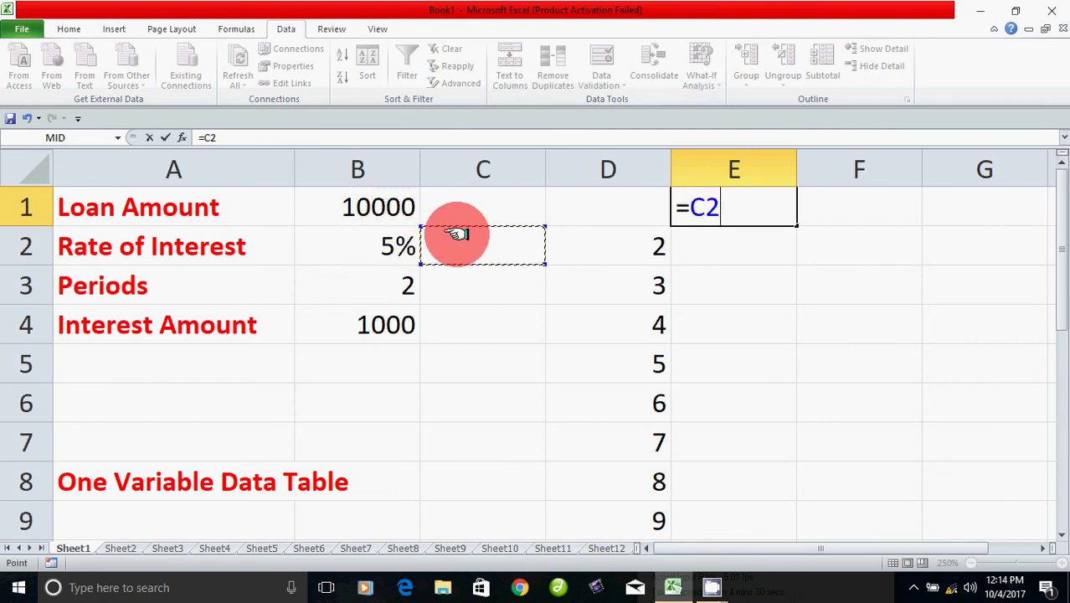
pyautogui.click(382, 254)
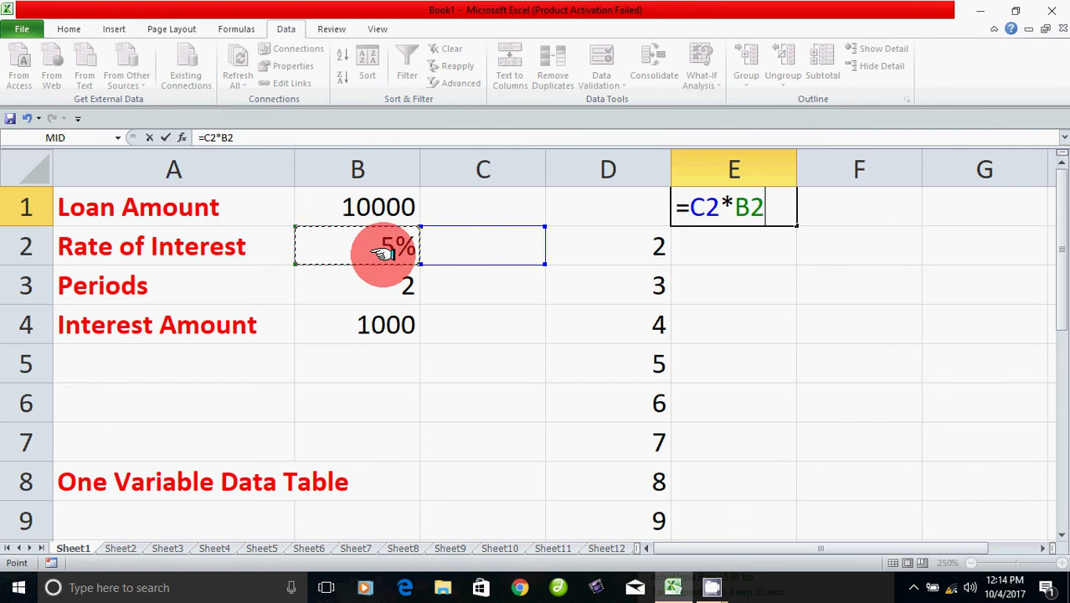
pyautogui.click(455, 245)
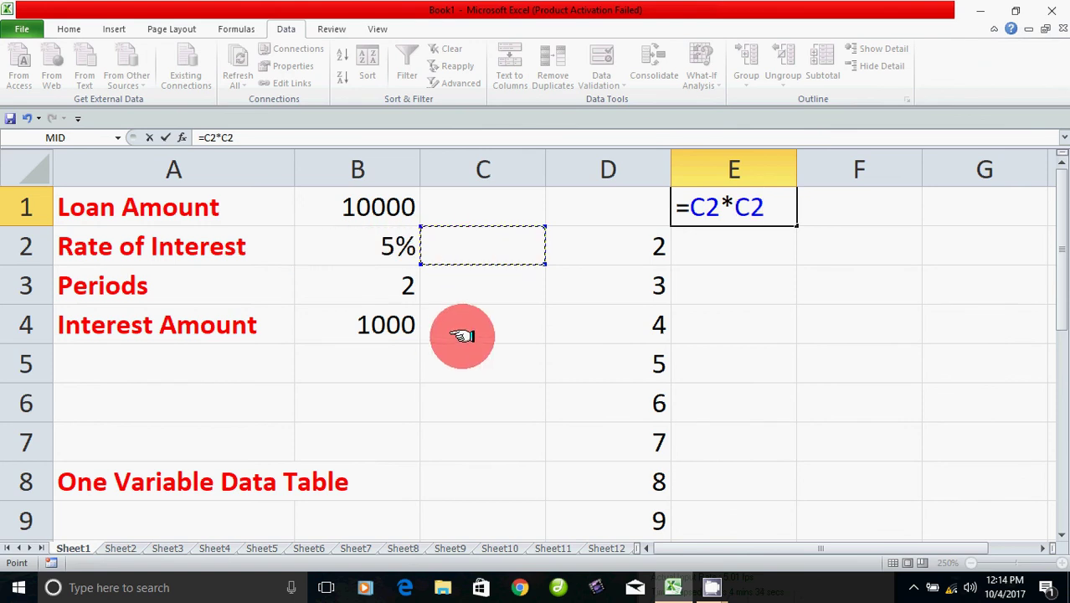
pyautogui.click(375, 252)
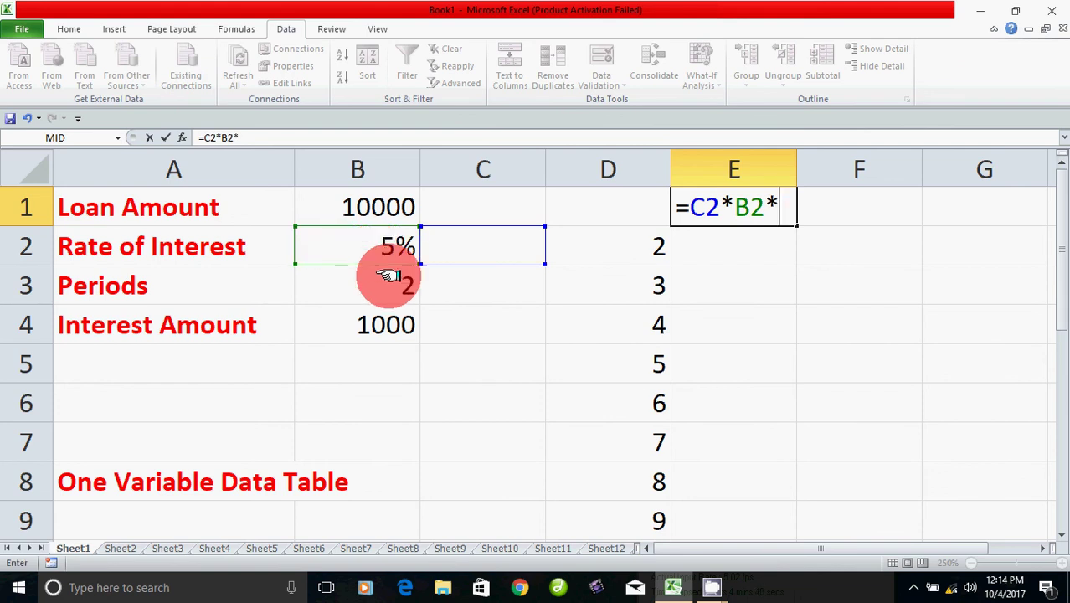
pyautogui.click(383, 285)
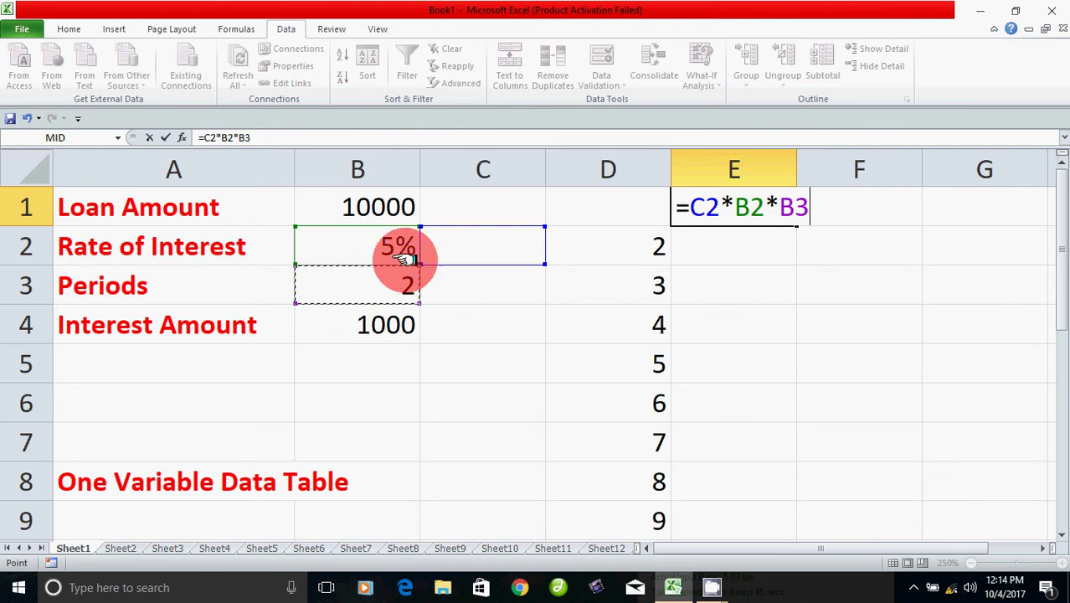
pyautogui.press('Escape')
# Step: Re-enter =B1*B2*B3 in E1, giving 1000
pyautogui.click(736, 328)
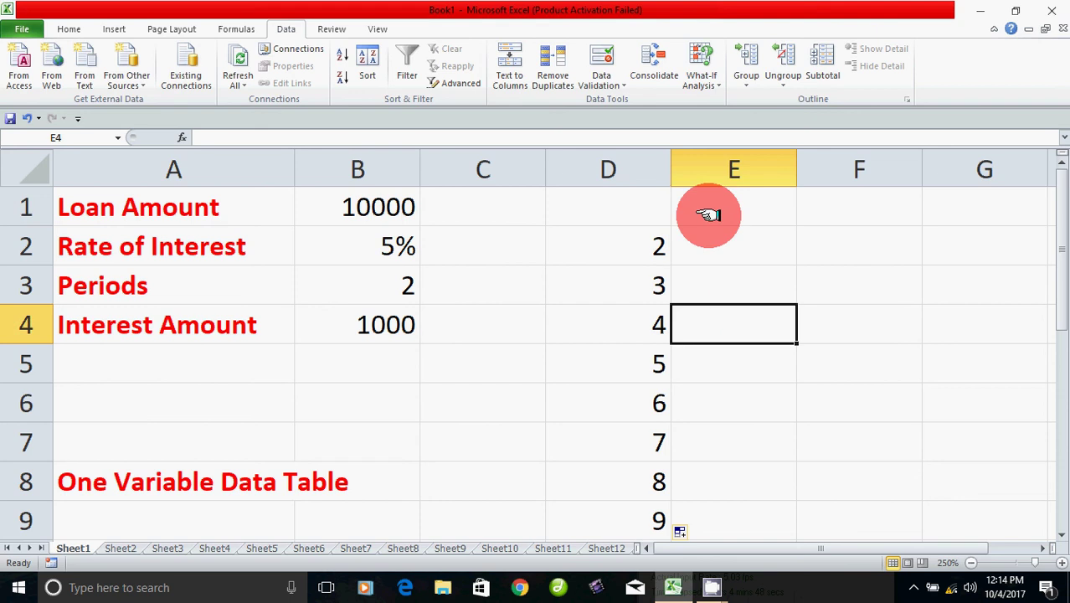
pyautogui.click(709, 209)
pyautogui.click(402, 207)
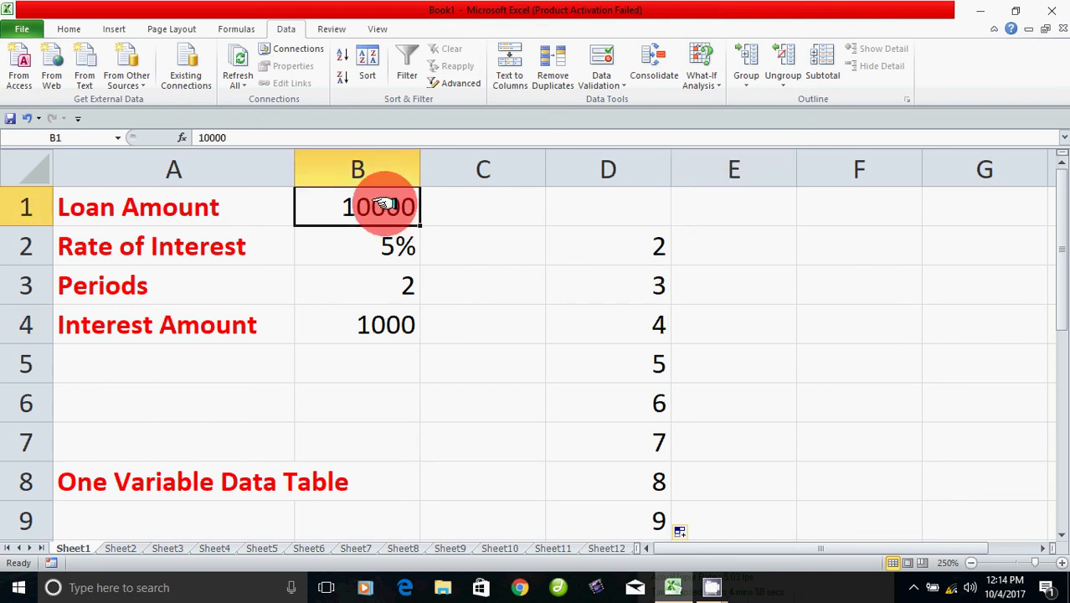
pyautogui.click(717, 205)
pyautogui.write('=')
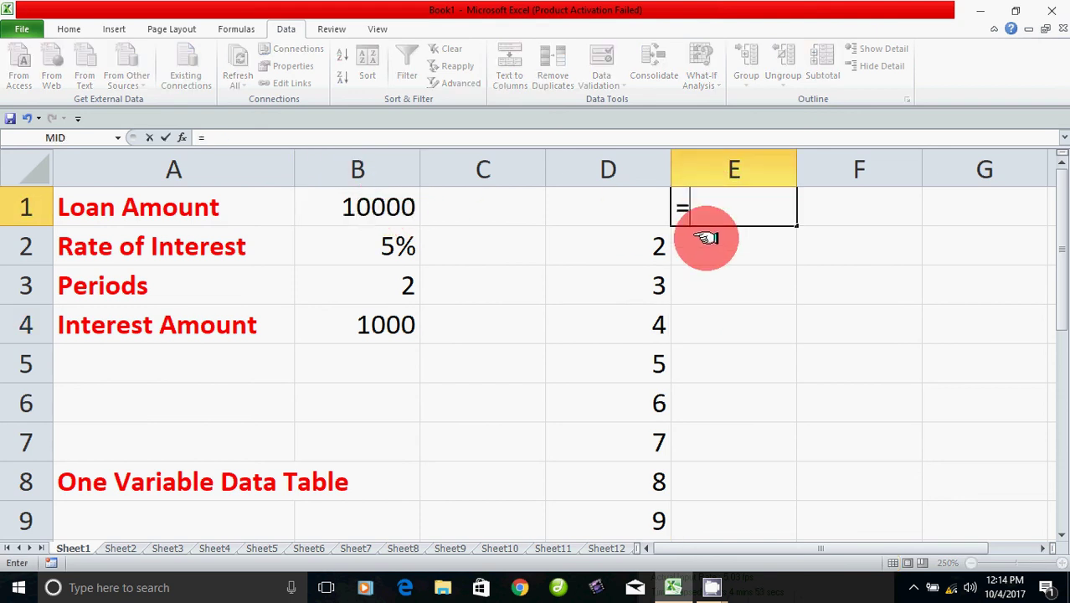
pyautogui.click(365, 217)
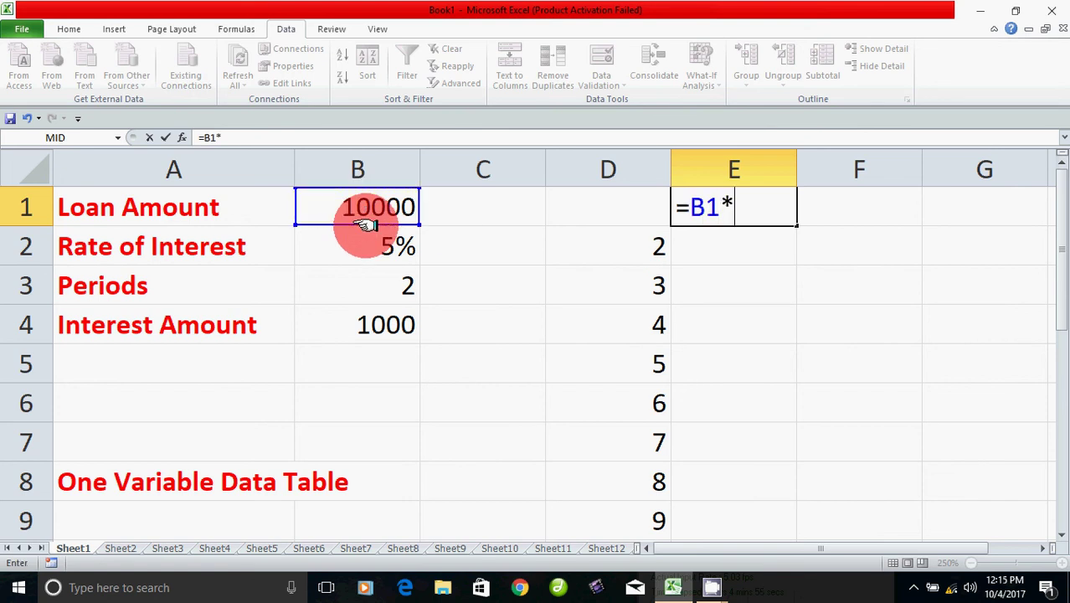
pyautogui.click(392, 255)
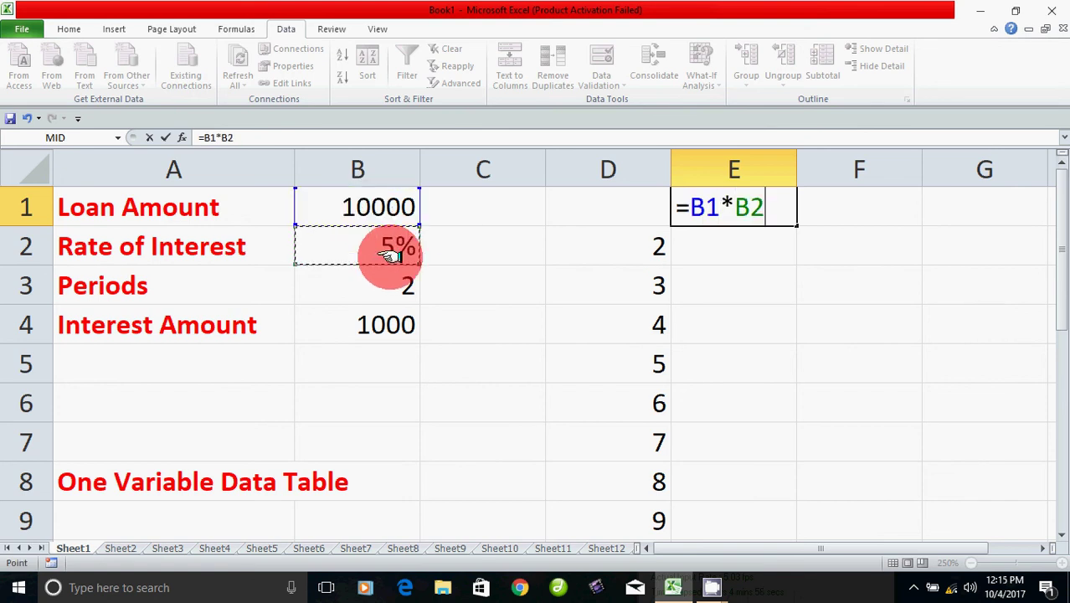
pyautogui.click(389, 279)
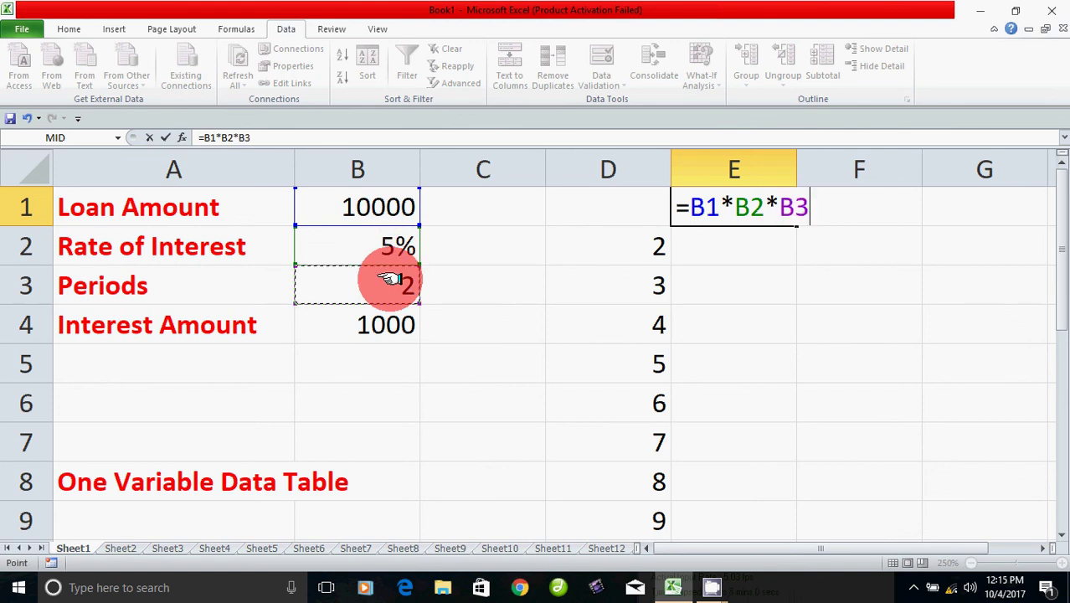
pyautogui.press('Return')
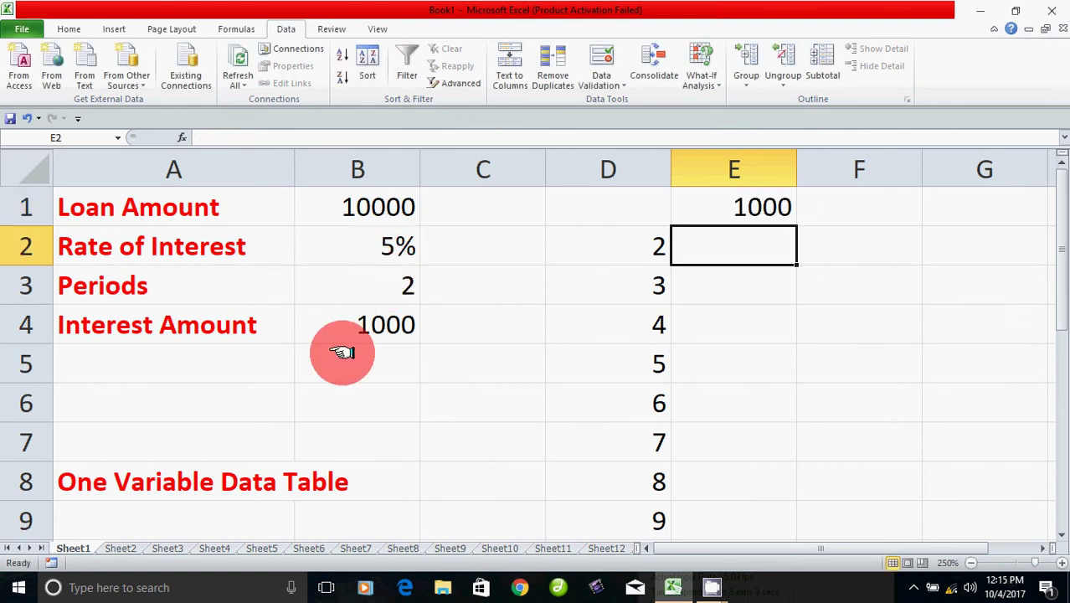
# Step: Select D1:E9 and open Data Table from What-If Analysis
pyautogui.click(375, 332)
pyautogui.click(731, 210)
pyautogui.moveTo(635, 206)
pyautogui.mouseDown()
pyautogui.moveTo(632, 266)
pyautogui.moveTo(698, 506)
pyautogui.mouseUp()
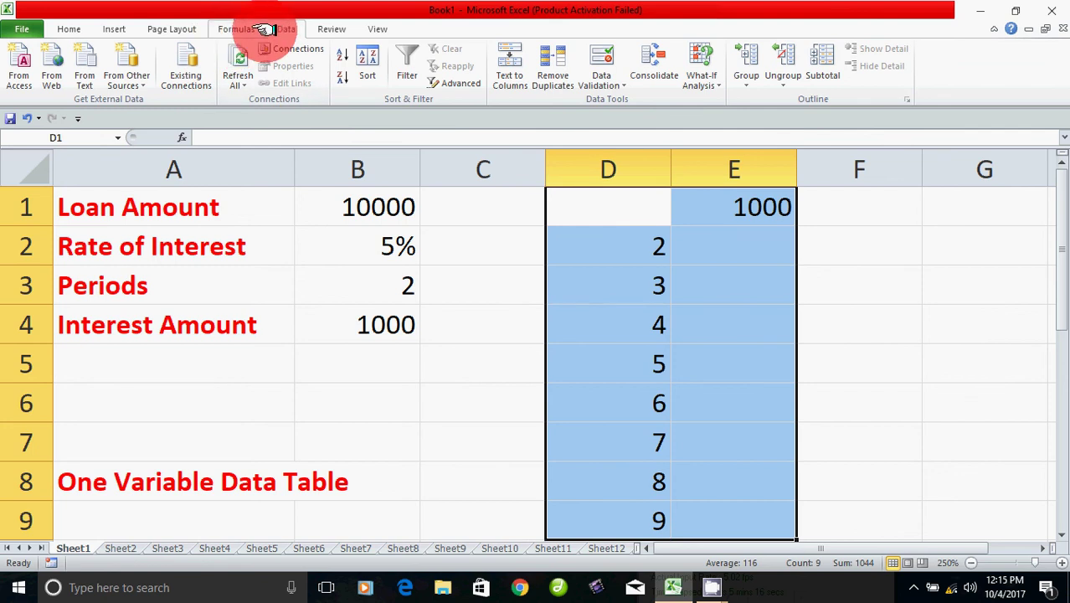
pyautogui.click(708, 63)
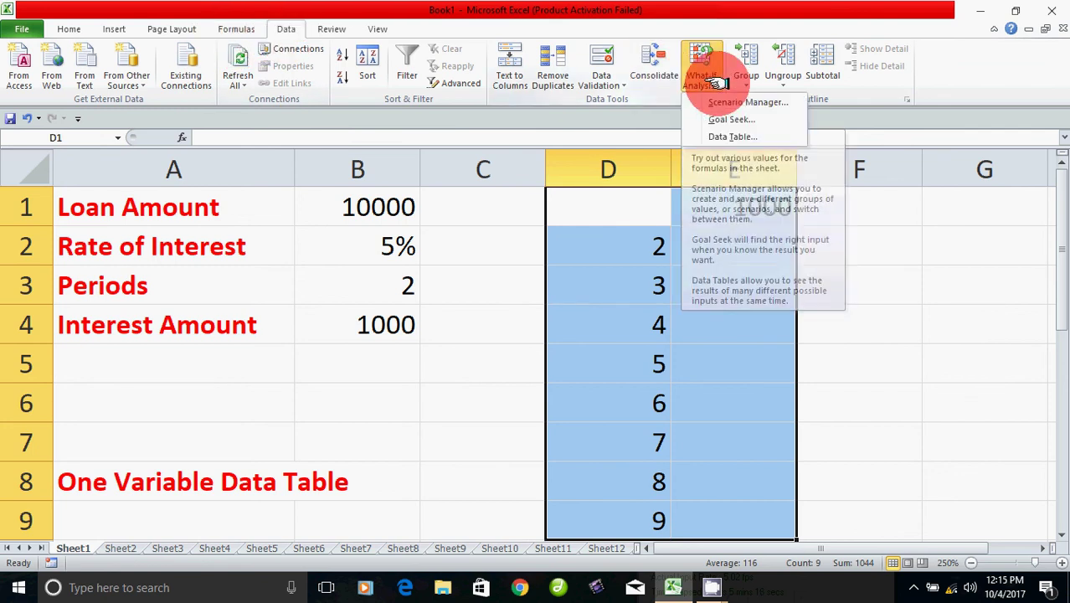
pyautogui.click(725, 133)
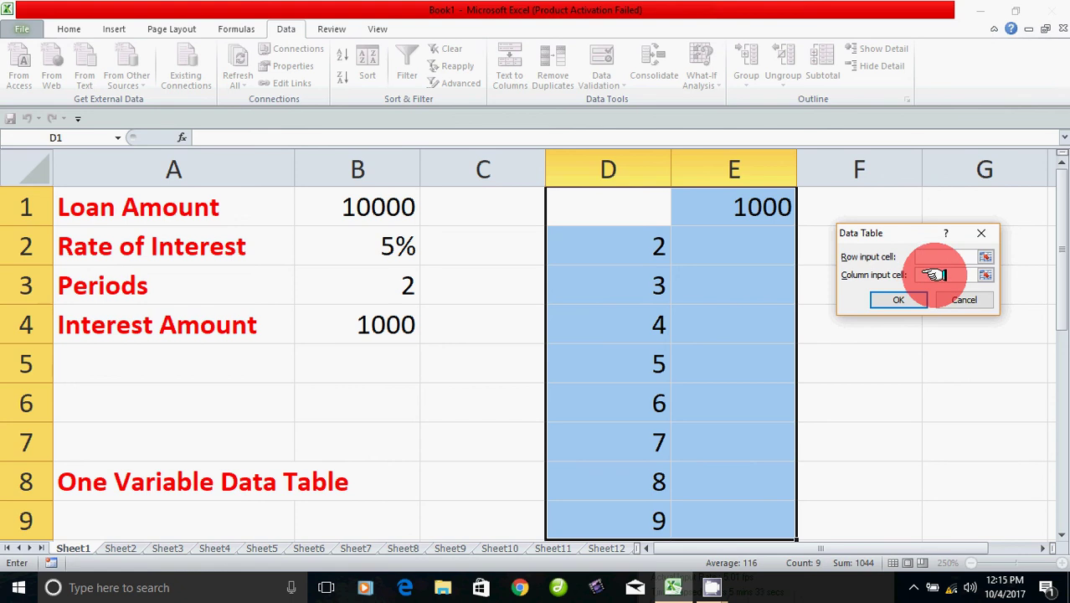
# Step: Use B3 as the column input cell, filling E2:E9 with interest amounts 1000–4500
pyautogui.click(932, 274)
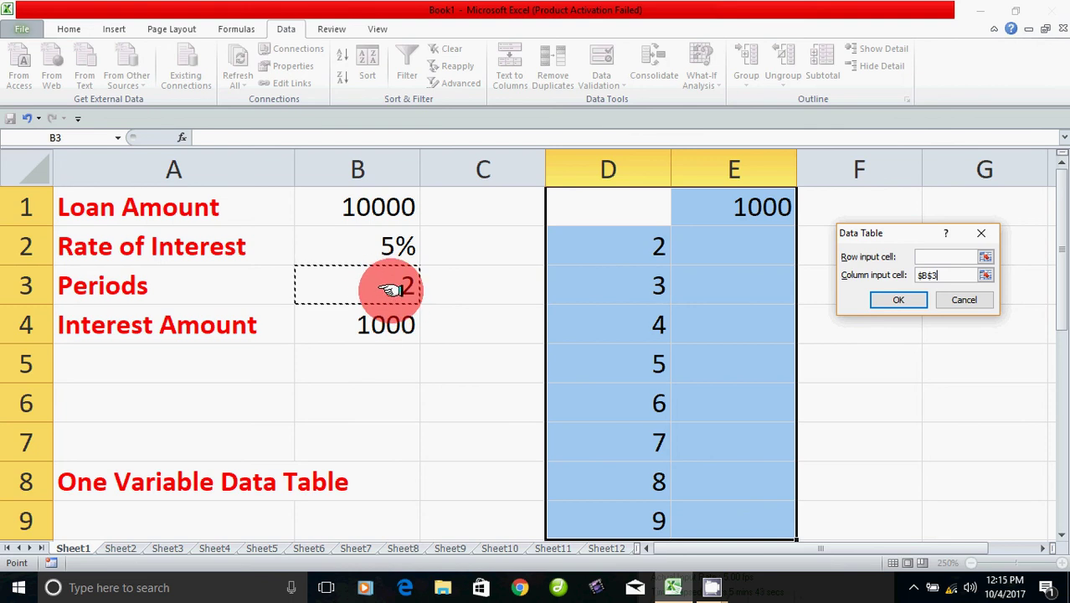
pyautogui.click(896, 302)
pyautogui.click(881, 445)
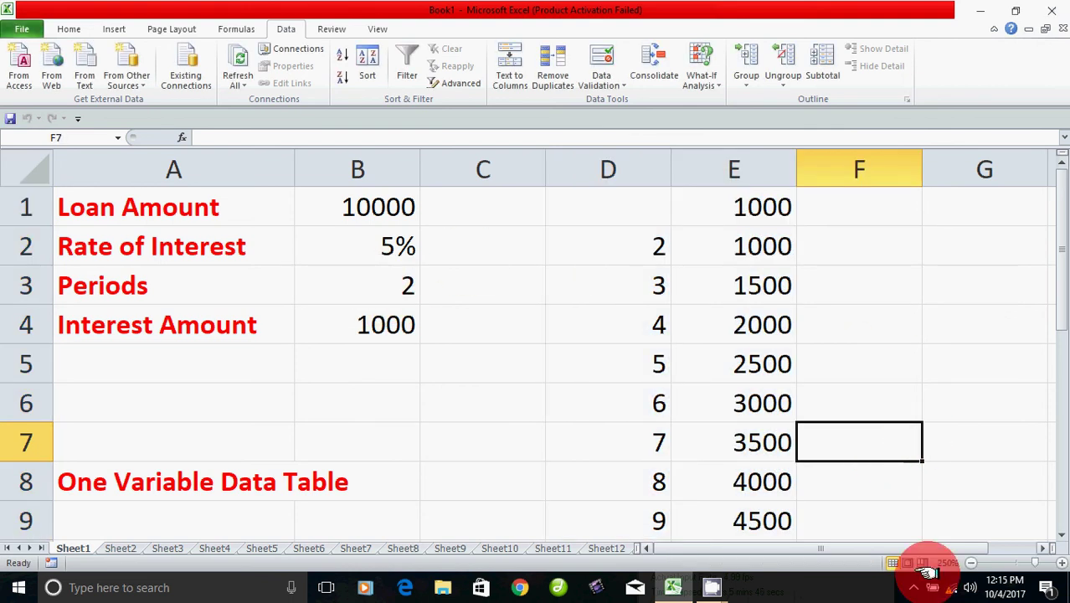